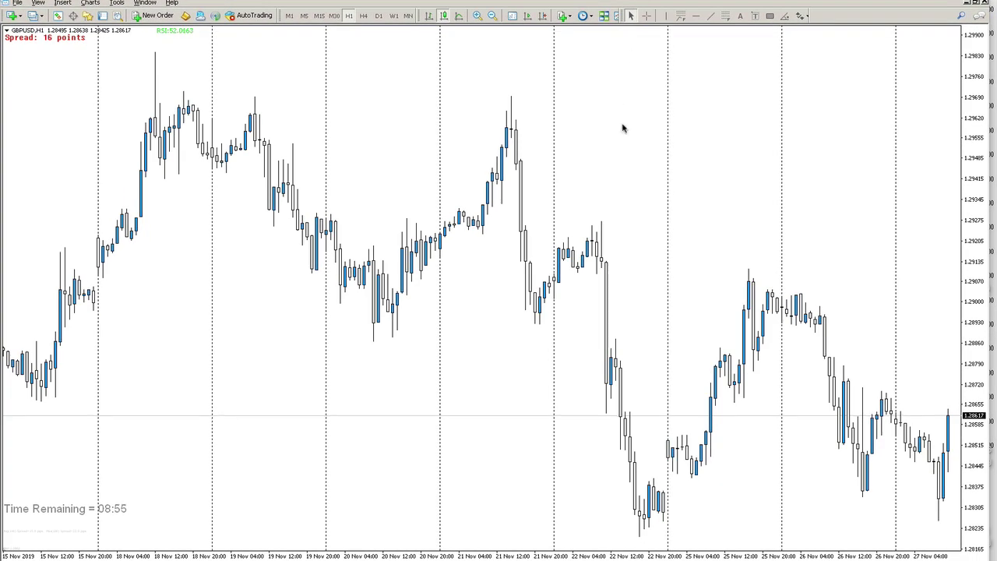
Scroll the H1 chart back and forth until the 5–15 Nov candles around the 8 Nov low are visible.
scroll(511, 153, up, 10)
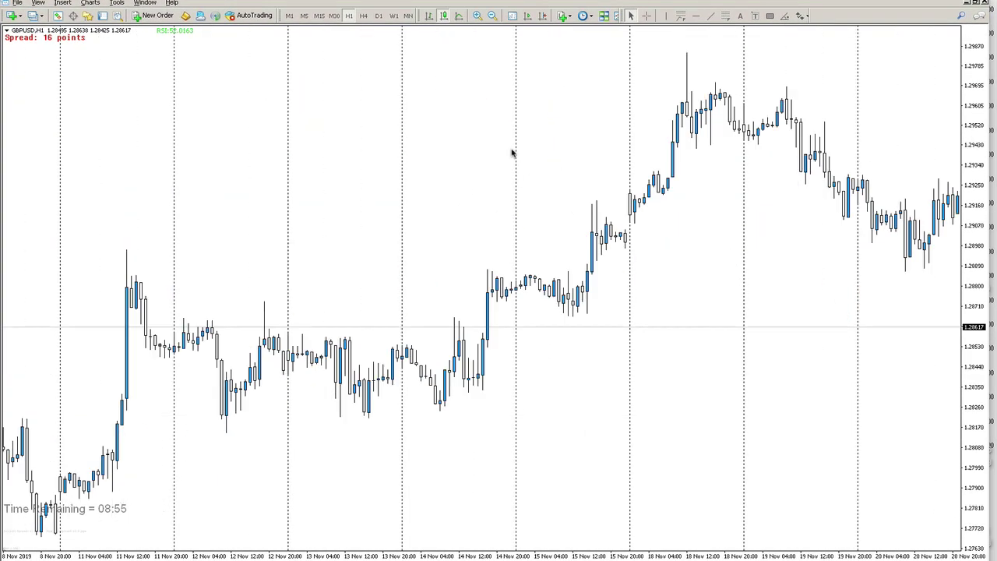
scroll(511, 154, up, 10)
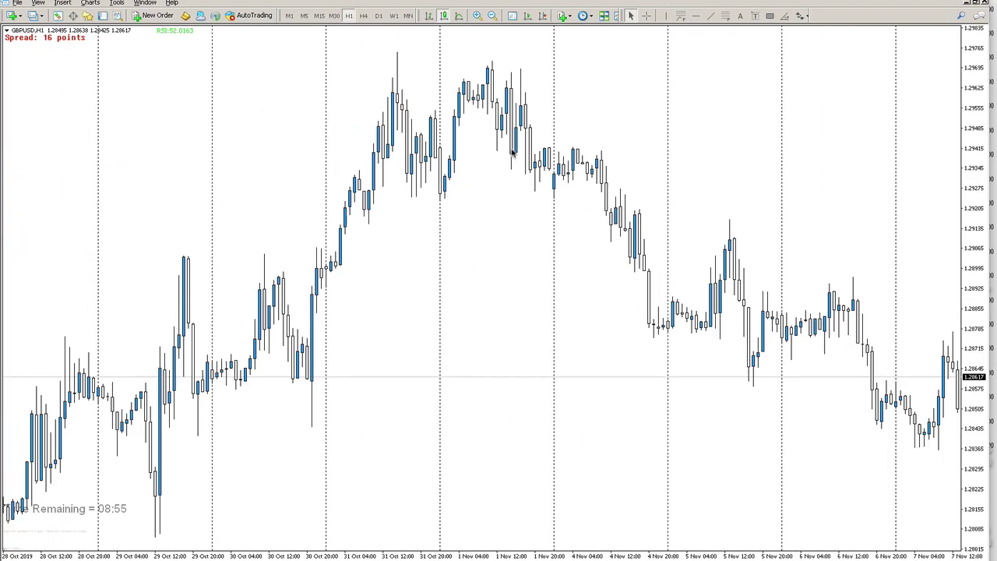
scroll(513, 156, down, 10)
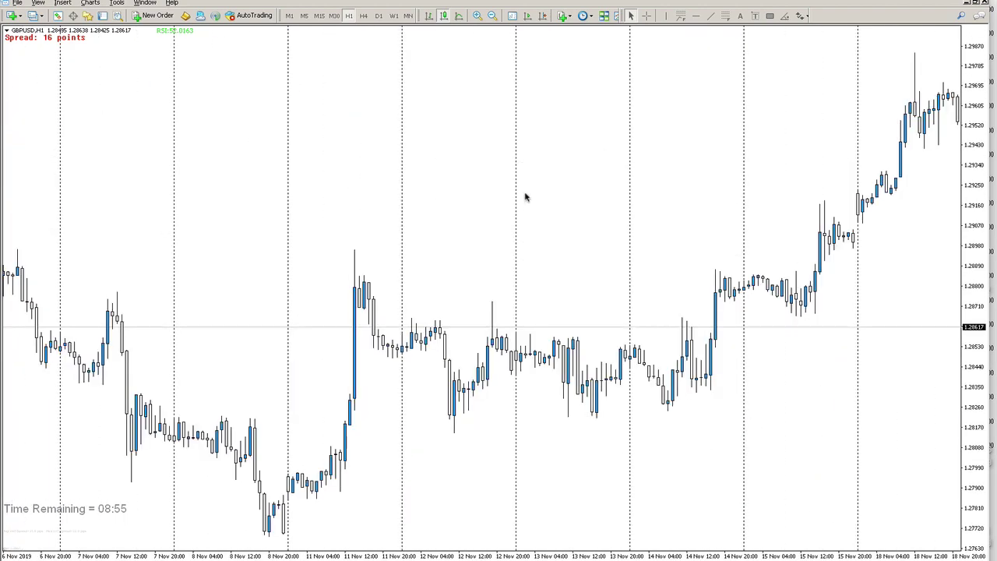
scroll(569, 218, down, 10)
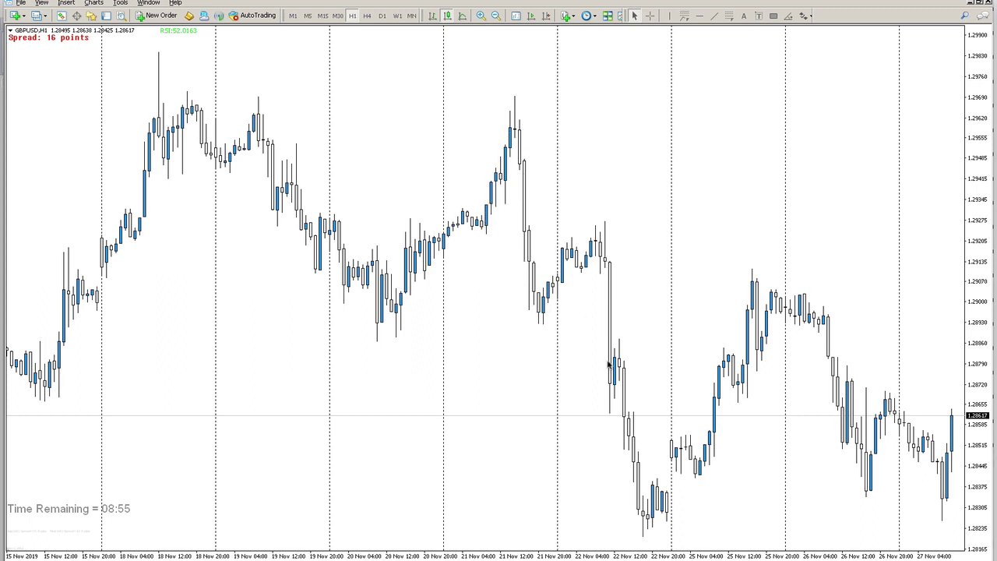
scroll(574, 314, down, 6)
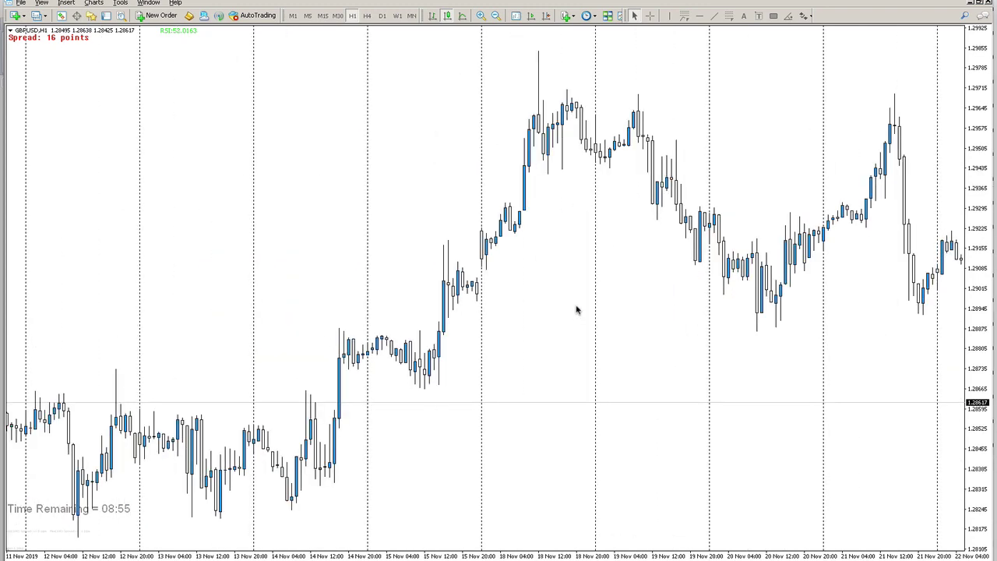
scroll(339, 395, down, 1)
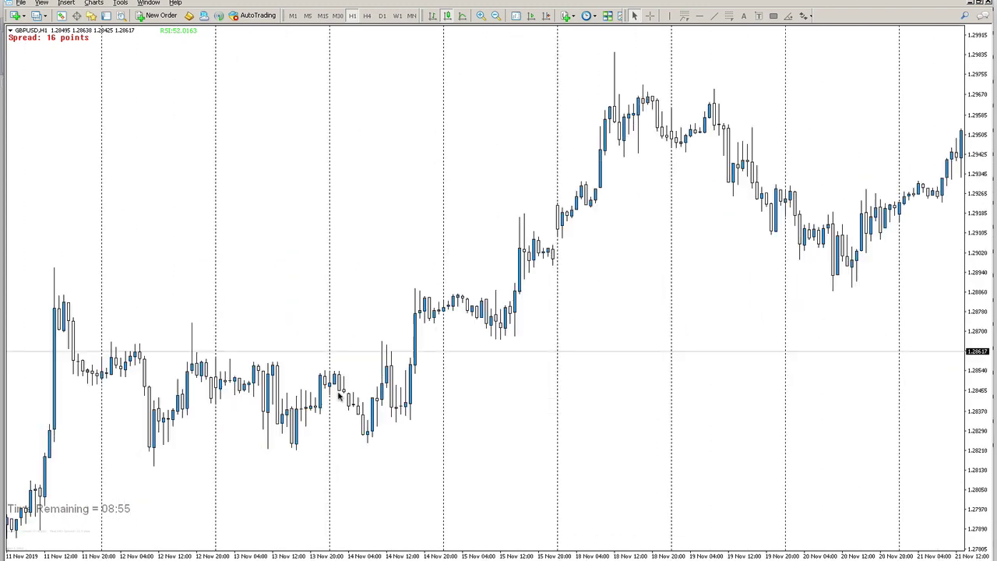
scroll(338, 395, down, 1)
scroll(451, 374, down, 2)
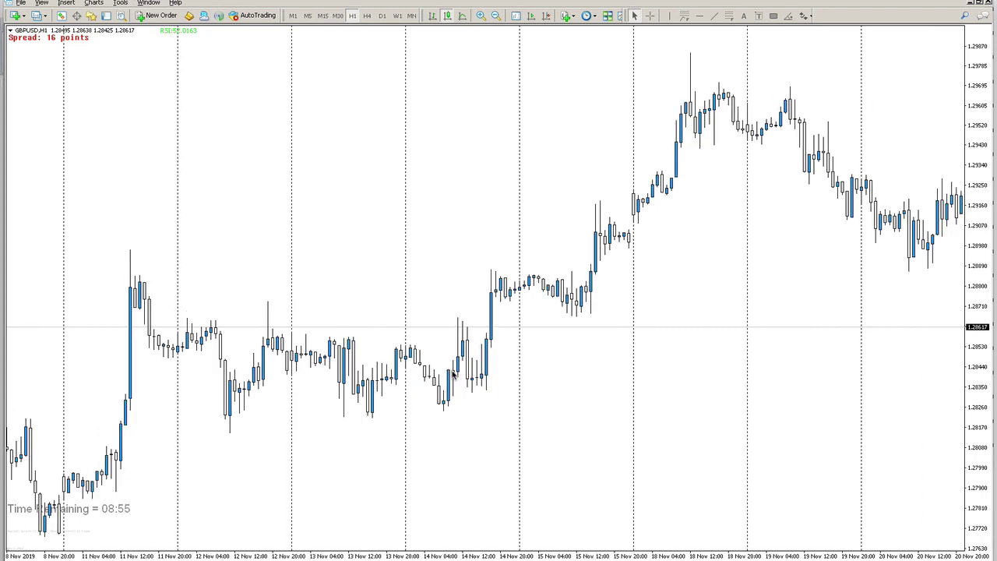
scroll(452, 374, down, 4)
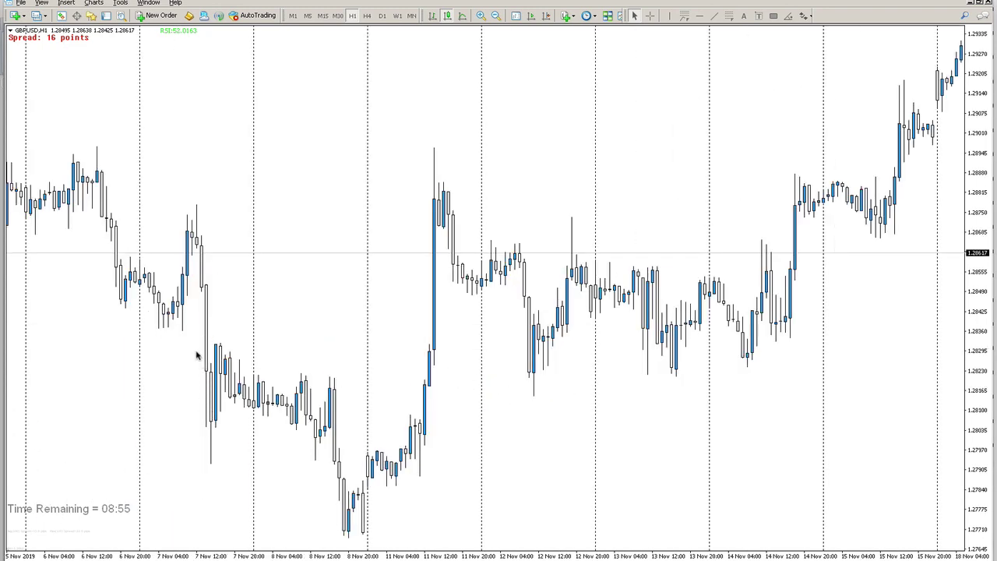
scroll(300, 389, down, 1)
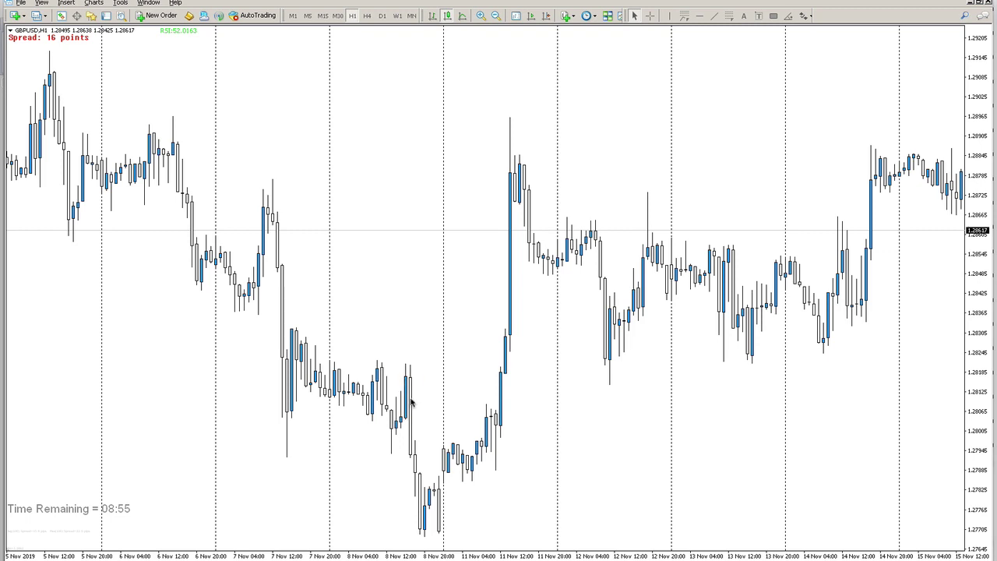
Place red arrows above and below the 8 Nov candle.
click(803, 16)
click(828, 58)
click(405, 345)
click(803, 16)
click(828, 58)
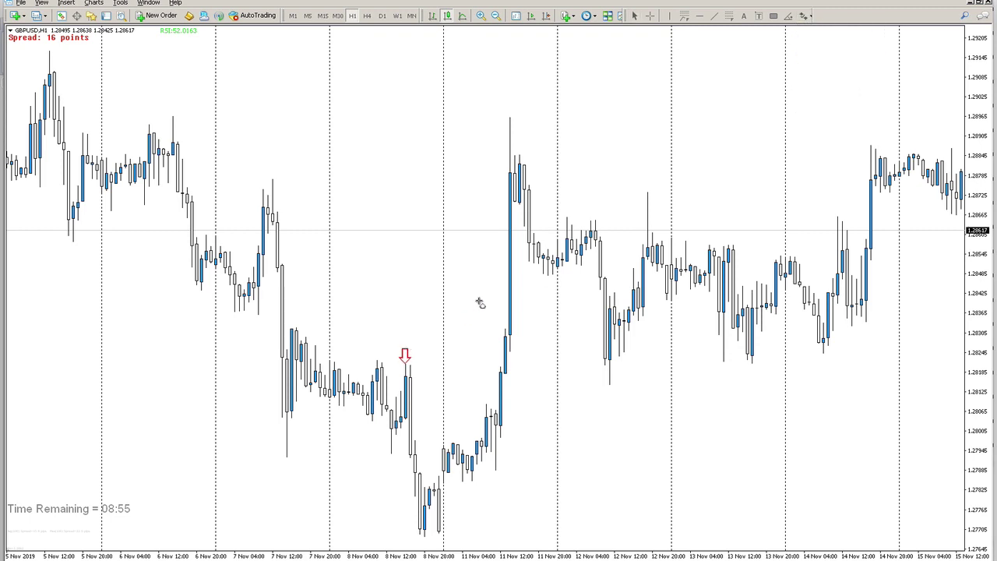
click(405, 422)
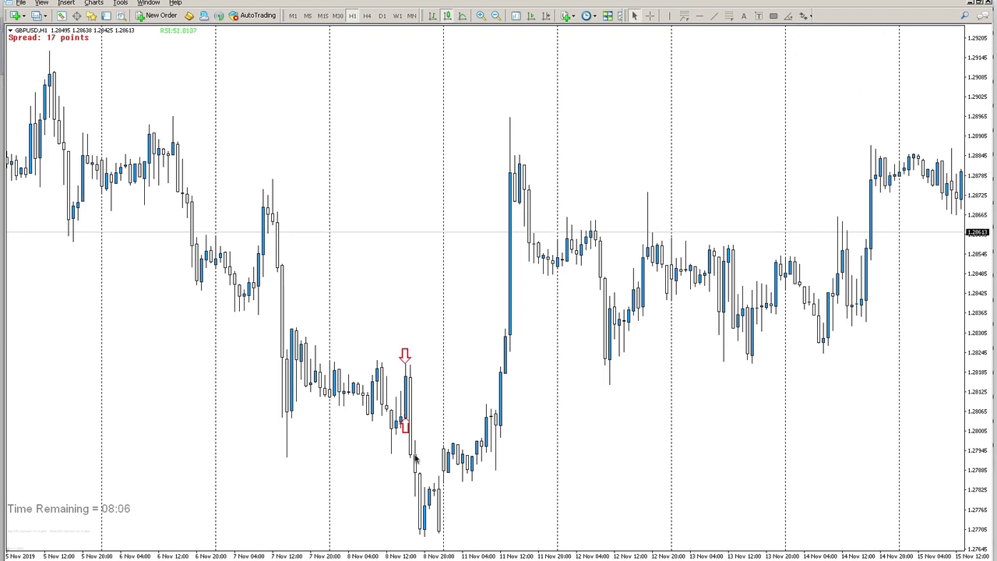
Draw a red line under the 8 Nov low, add a check mark, and an orange zone to 13 Nov.
click(714, 16)
mouse_move(285, 457)
mouse_down()
mouse_move(536, 472)
mouse_move(543, 457)
mouse_up()
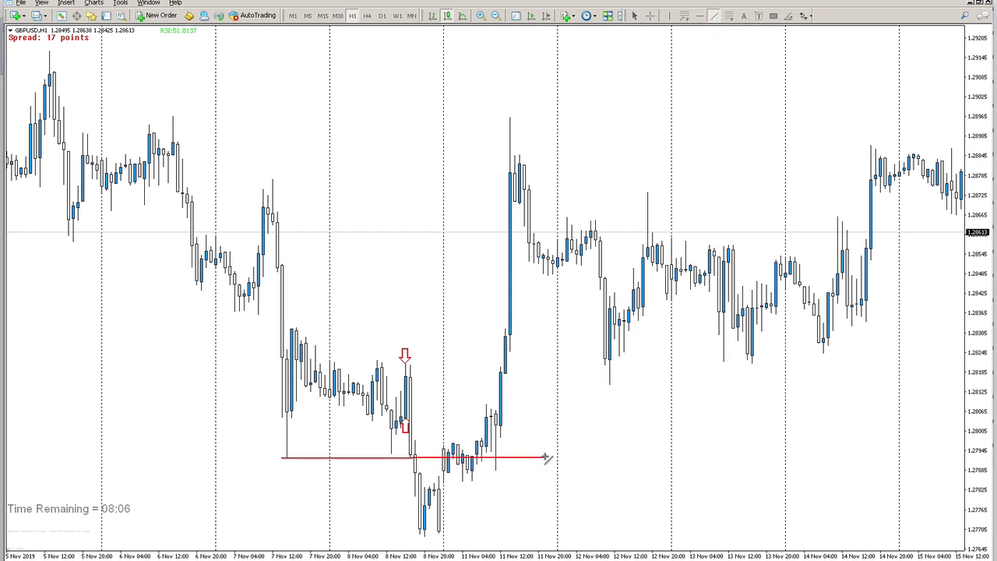
click(806, 16)
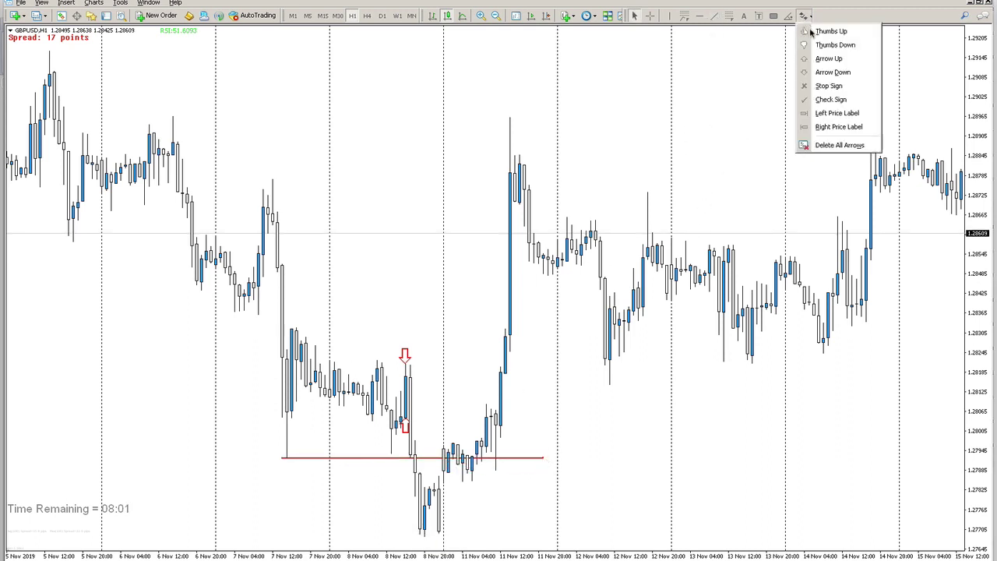
click(841, 84)
click(286, 475)
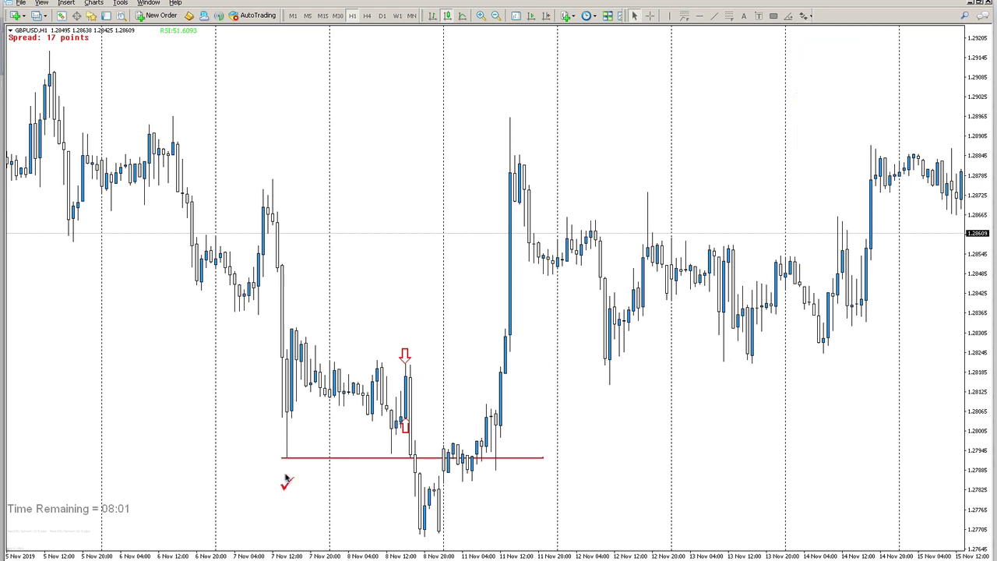
click(773, 16)
drag(405, 362, 781, 420)
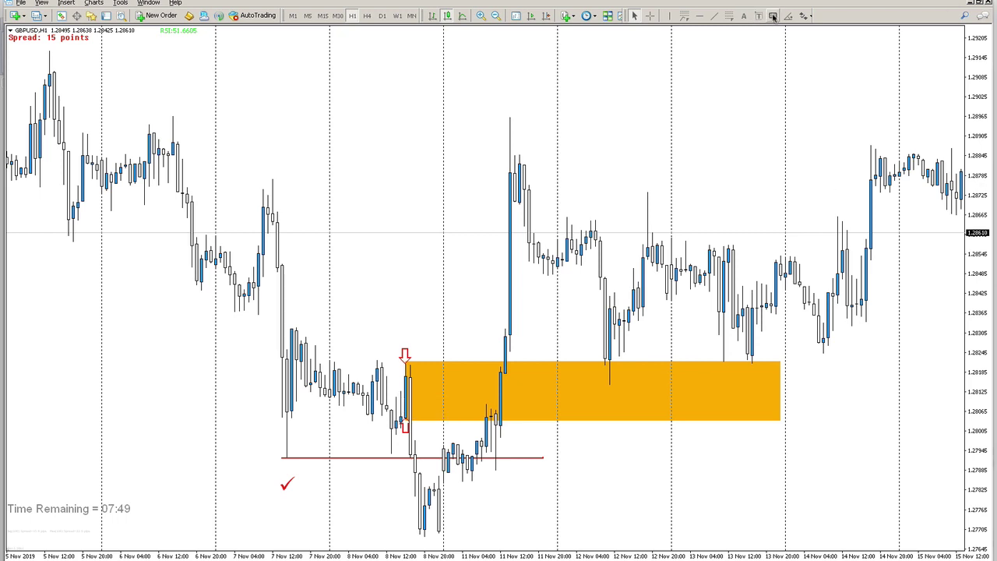
Draw an orange zone over 13–14 Nov and mark the 13 Nov candle with red down and up arrows.
drag(748, 303, 875, 358)
click(806, 15)
click(830, 71)
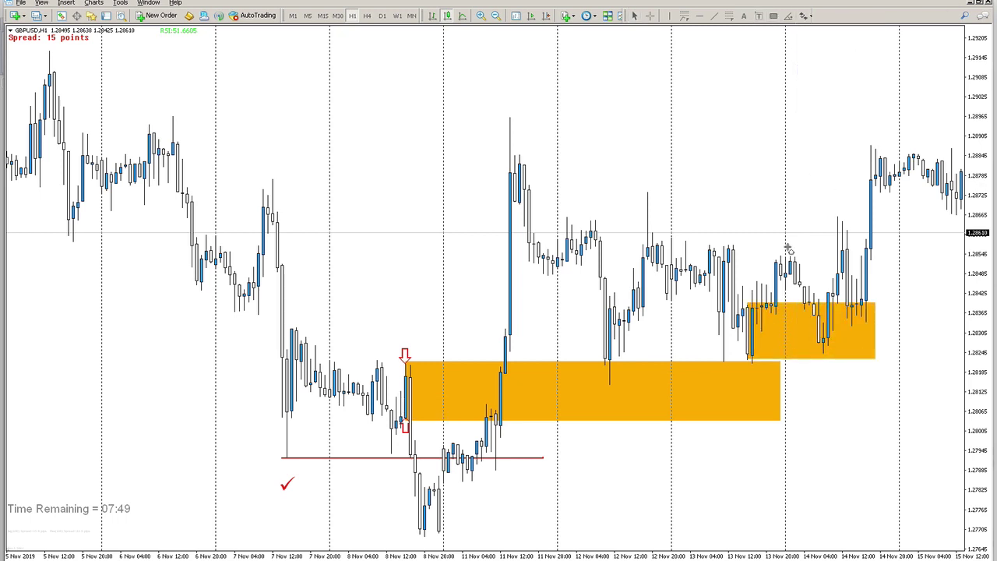
click(806, 16)
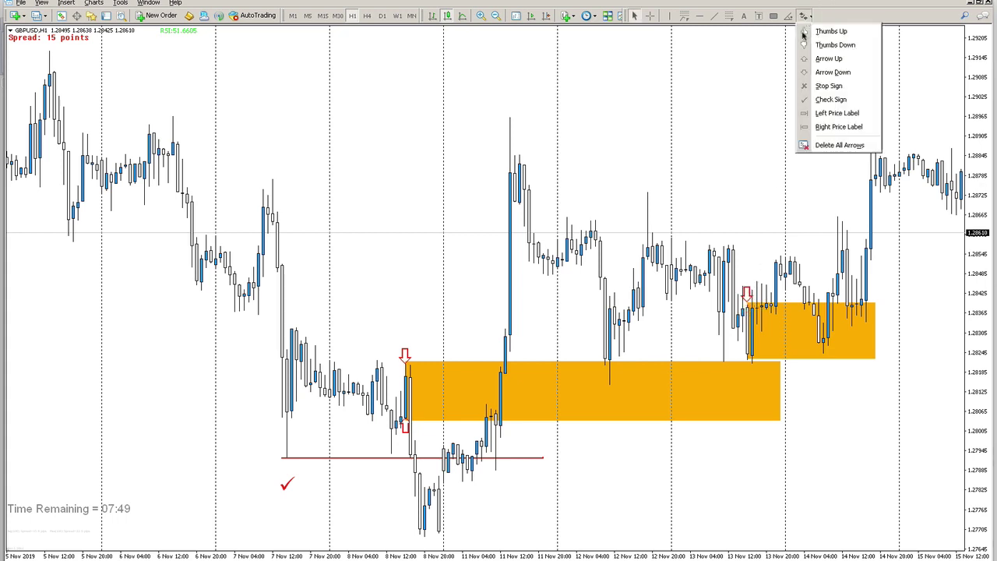
click(806, 59)
click(746, 374)
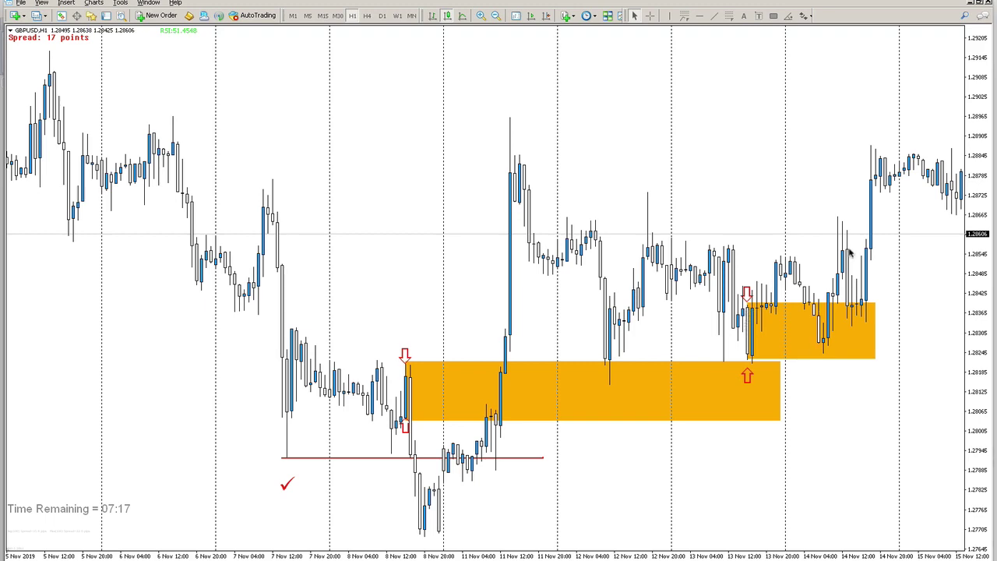
Draw a small orange zone on 14 Nov and a larger one over 14–15 Nov, stretched upward.
scroll(848, 290, down, 3)
click(774, 16)
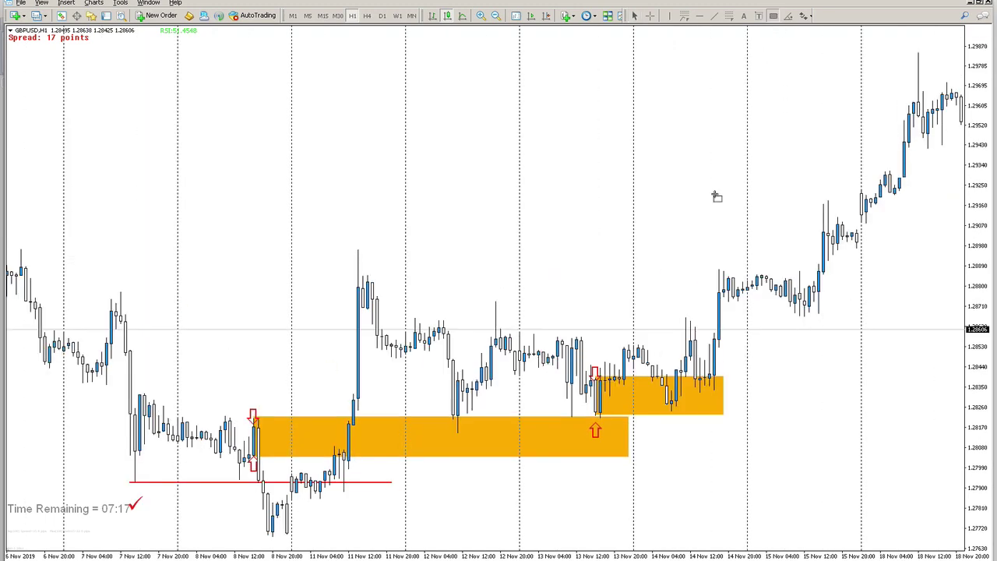
drag(668, 372, 742, 406)
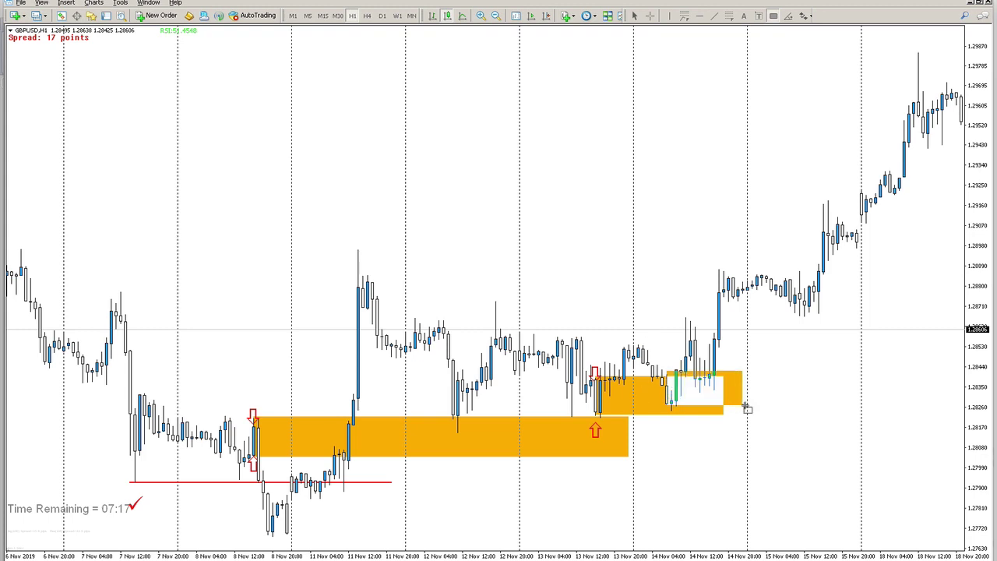
click(773, 15)
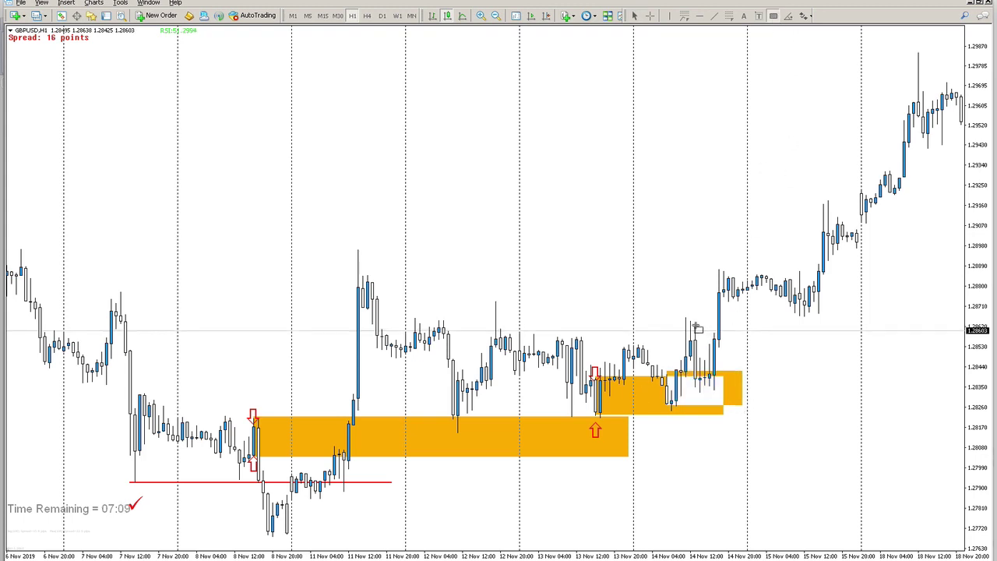
mouse_move(694, 324)
mouse_down()
mouse_move(859, 355)
mouse_move(875, 387)
mouse_up()
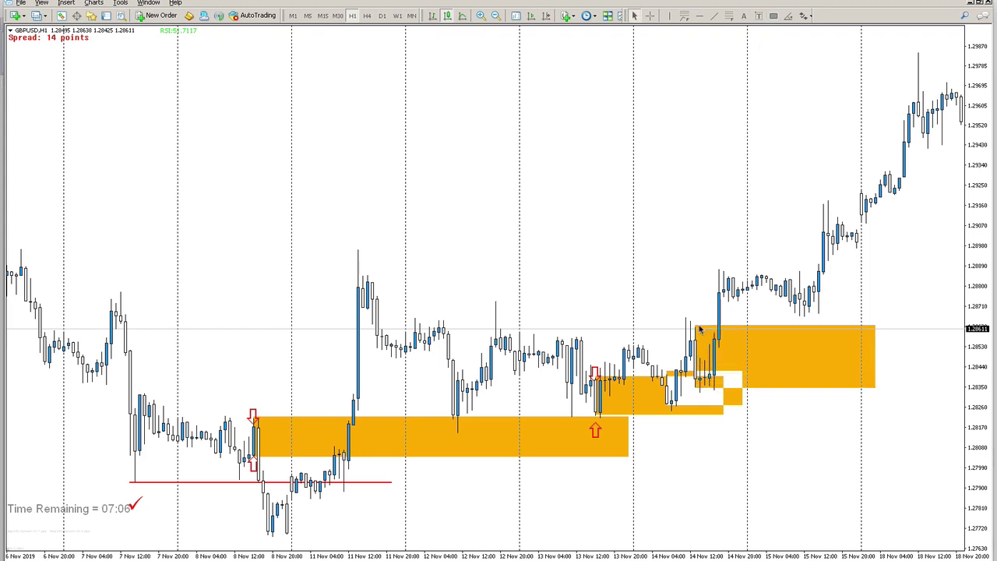
drag(694, 324, 686, 318)
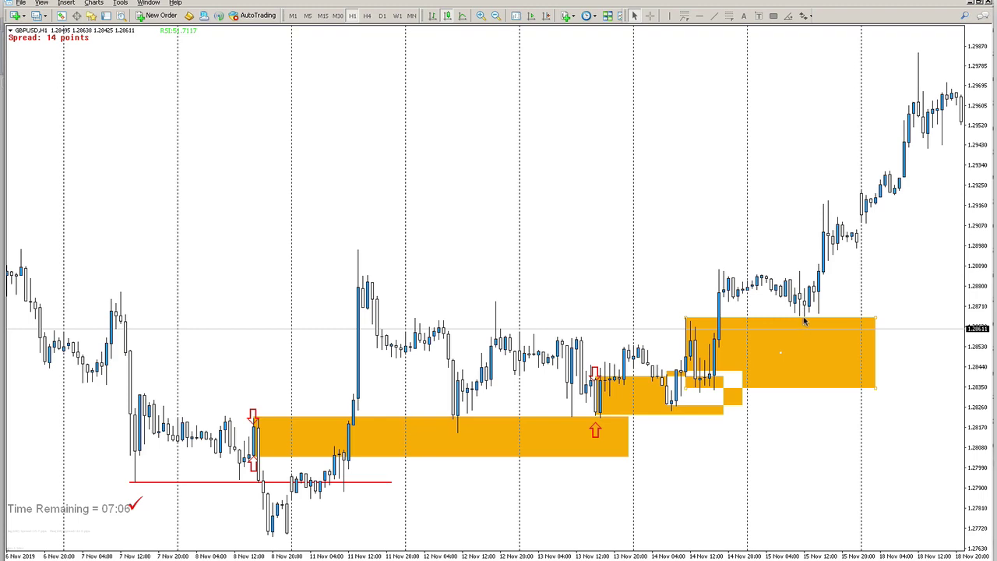
Zoom in on the 8 Nov zone around 1.2803–1.2820 above the red level.
scroll(830, 225, down, 2)
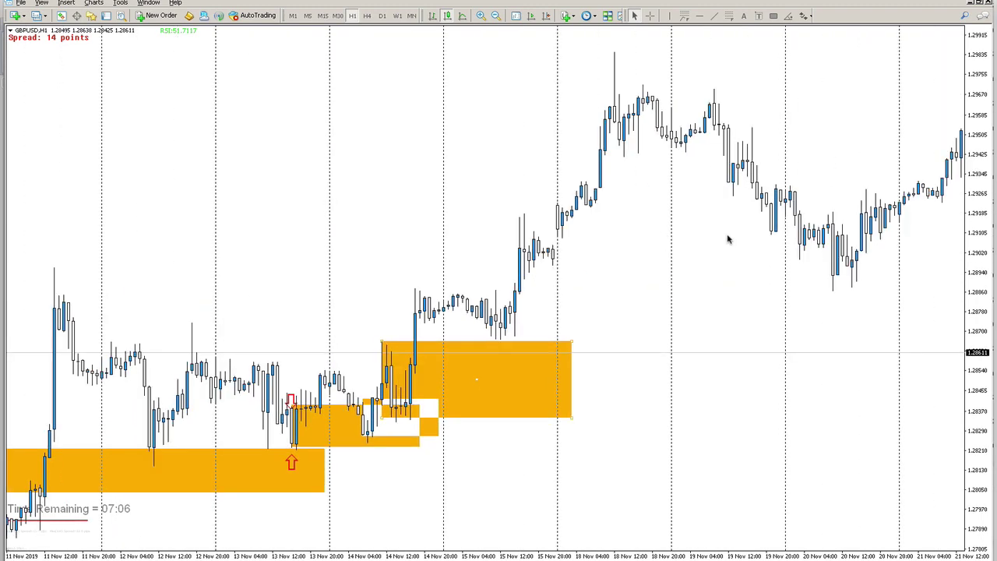
scroll(674, 151, up, 3)
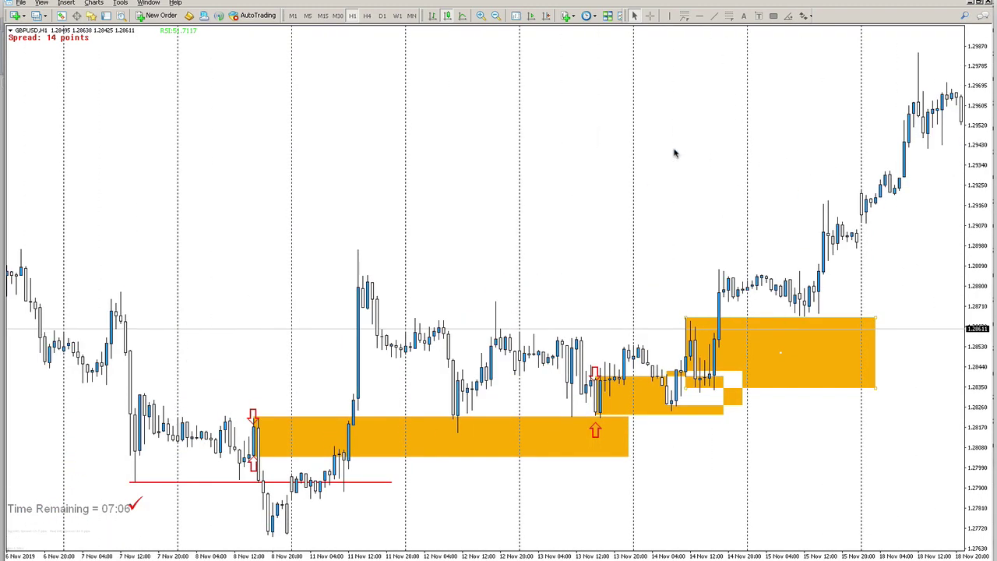
click(481, 16)
scroll(592, 214, down, 4)
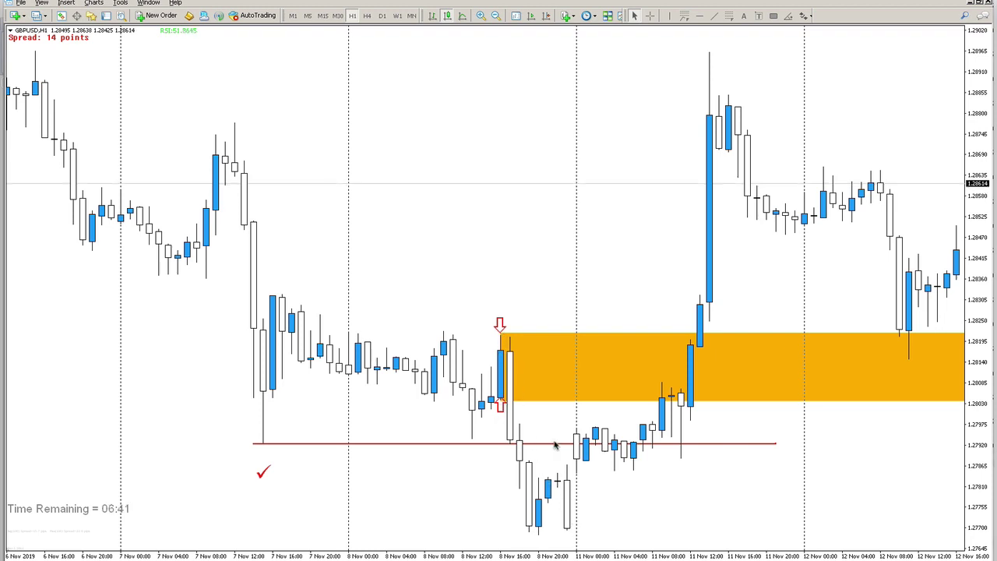
drag(579, 311, 502, 389)
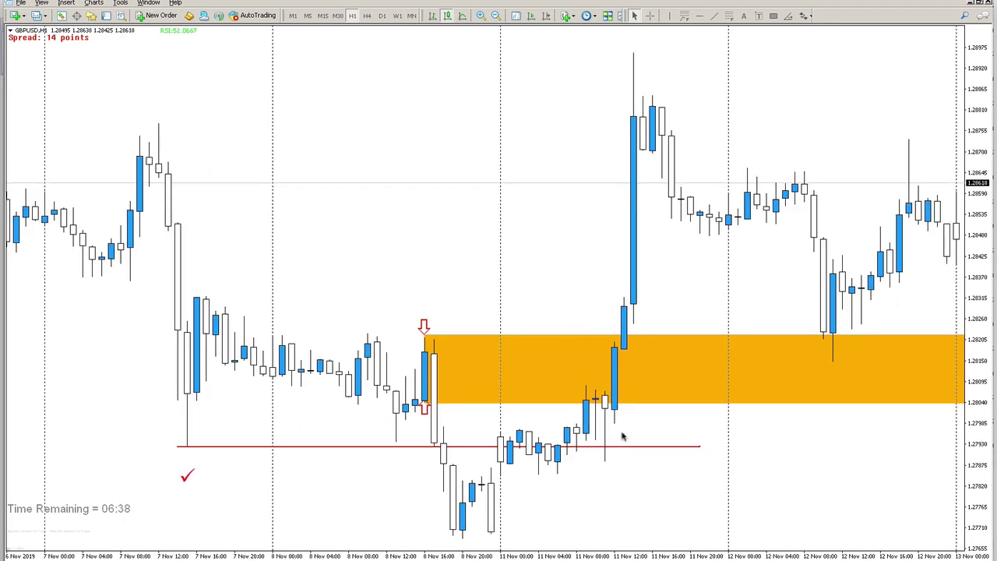
click(714, 15)
drag(567, 428, 651, 76)
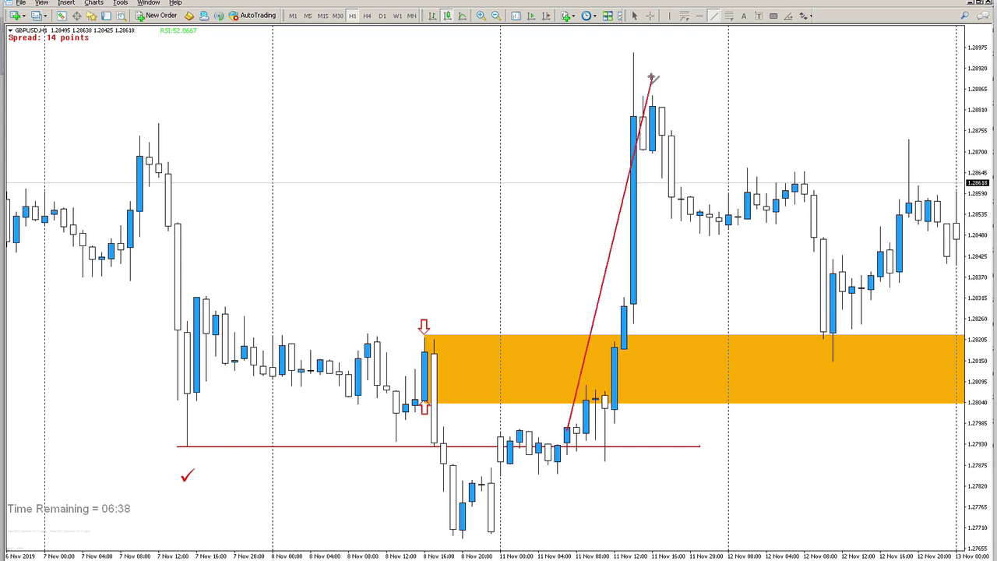
right_click(659, 78)
click(698, 117)
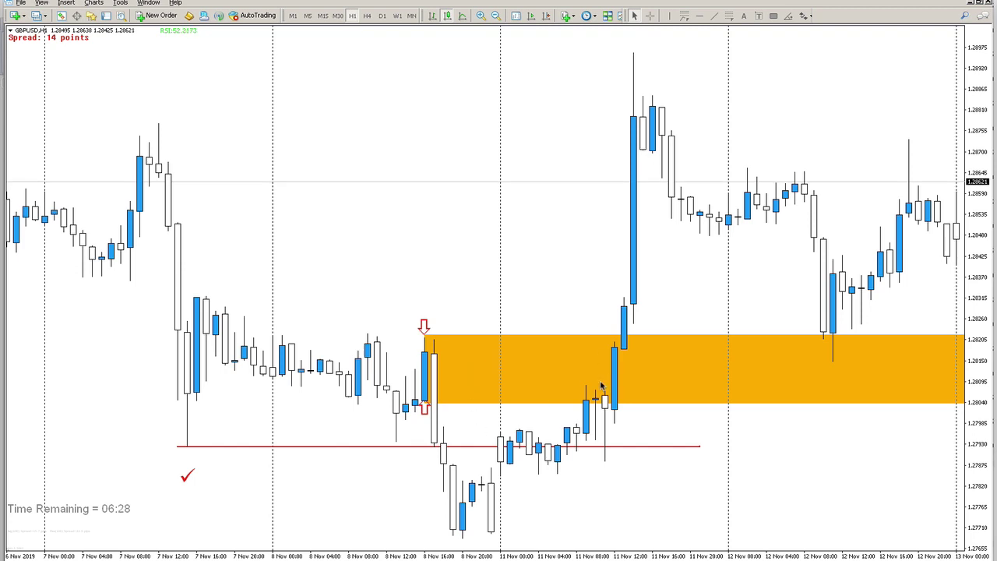
scroll(631, 149, down, 3)
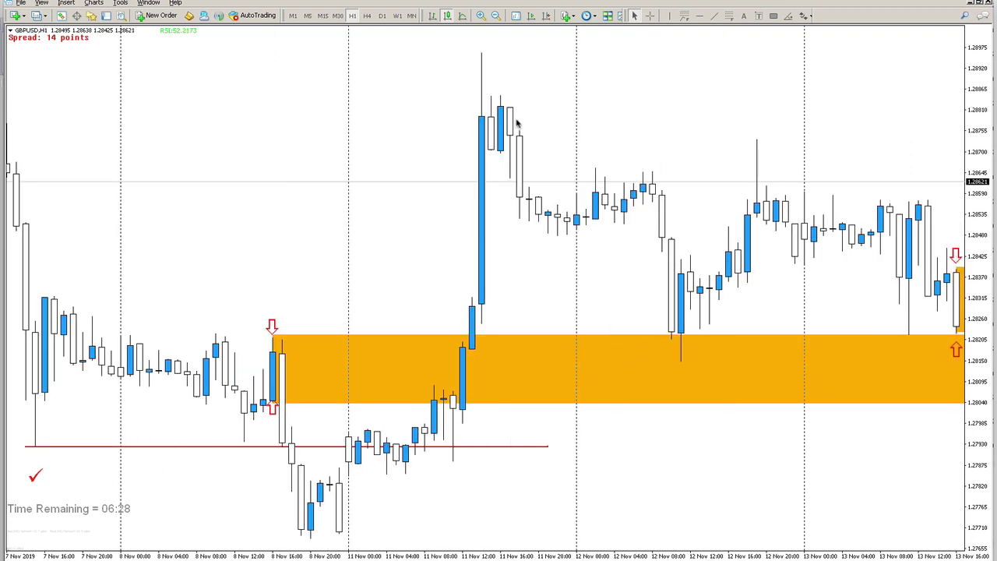
click(649, 16)
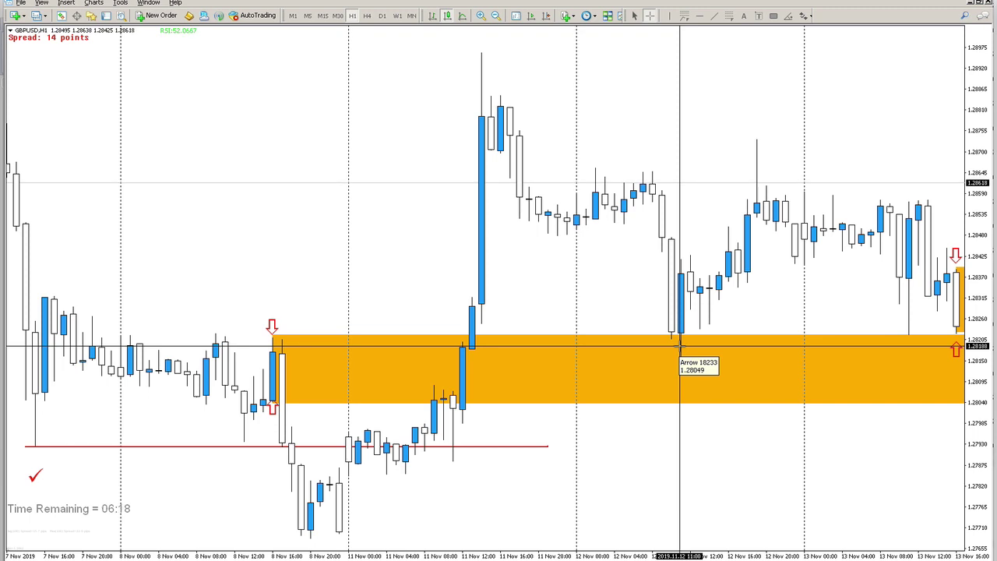
drag(680, 352, 683, 337)
drag(714, 267, 754, 149)
click(650, 15)
drag(679, 355, 760, 151)
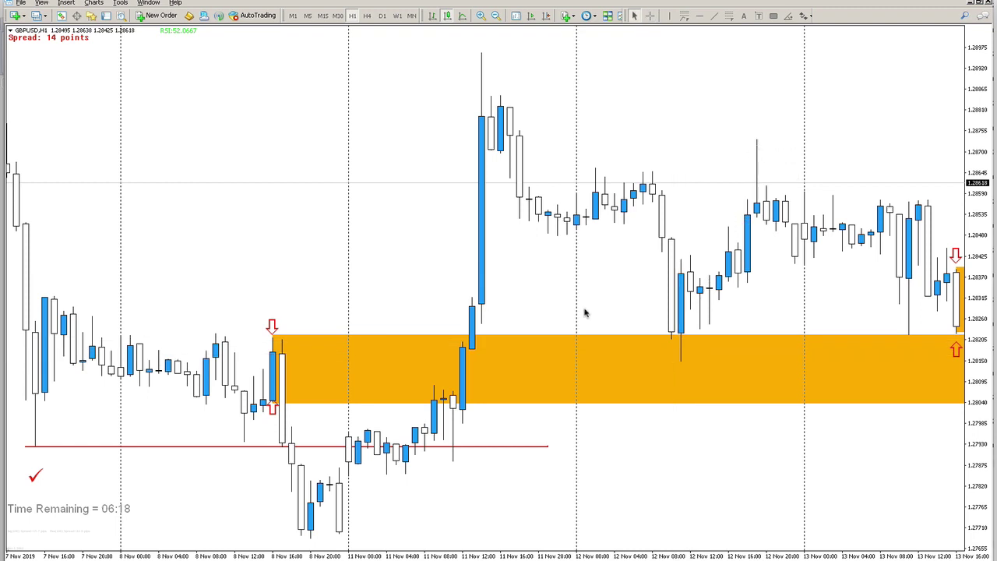
Draw a red line along the recent highs at 1.28660 and measure the distance above it.
scroll(588, 315, down, 3)
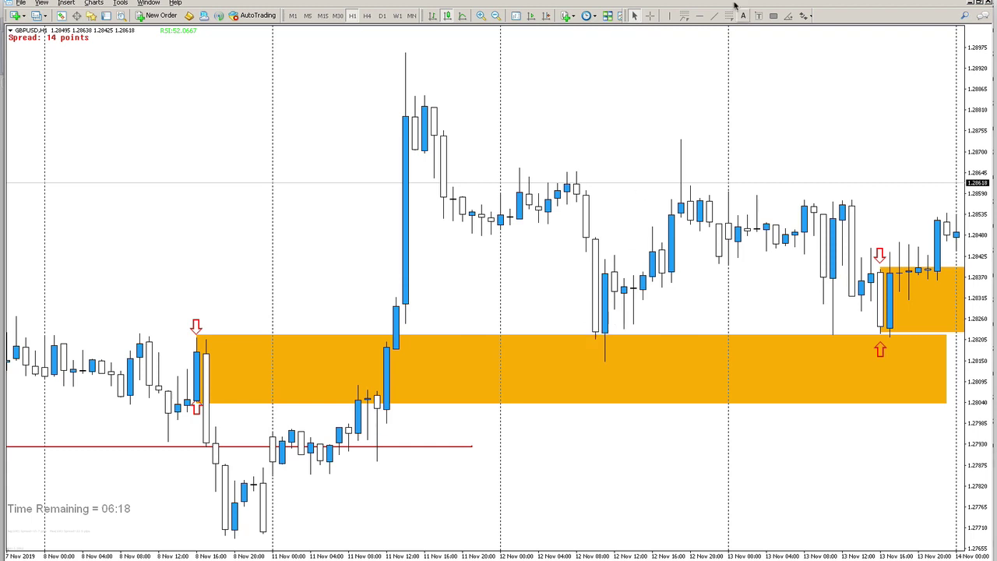
click(714, 15)
drag(519, 168, 699, 167)
click(650, 15)
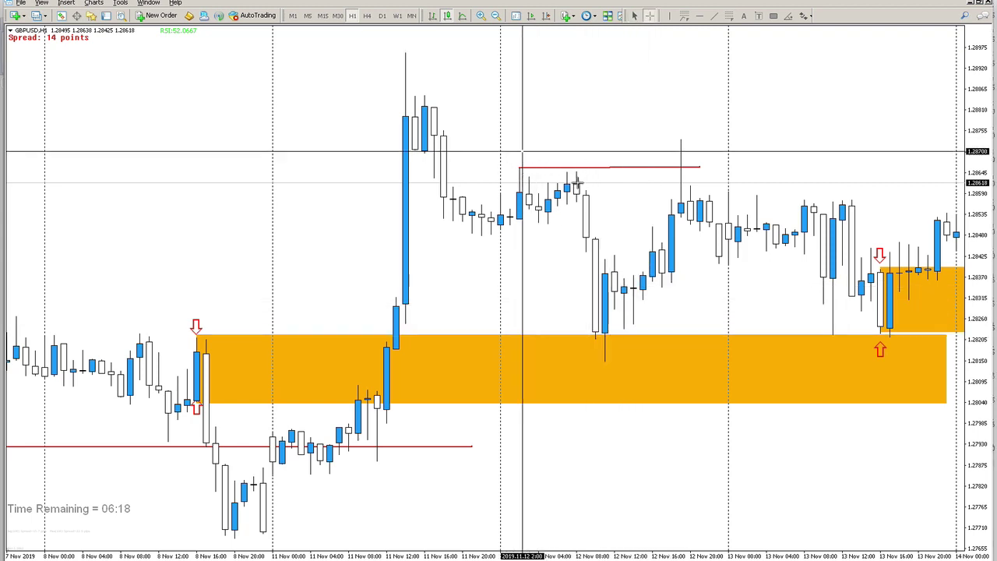
drag(652, 167, 663, 148)
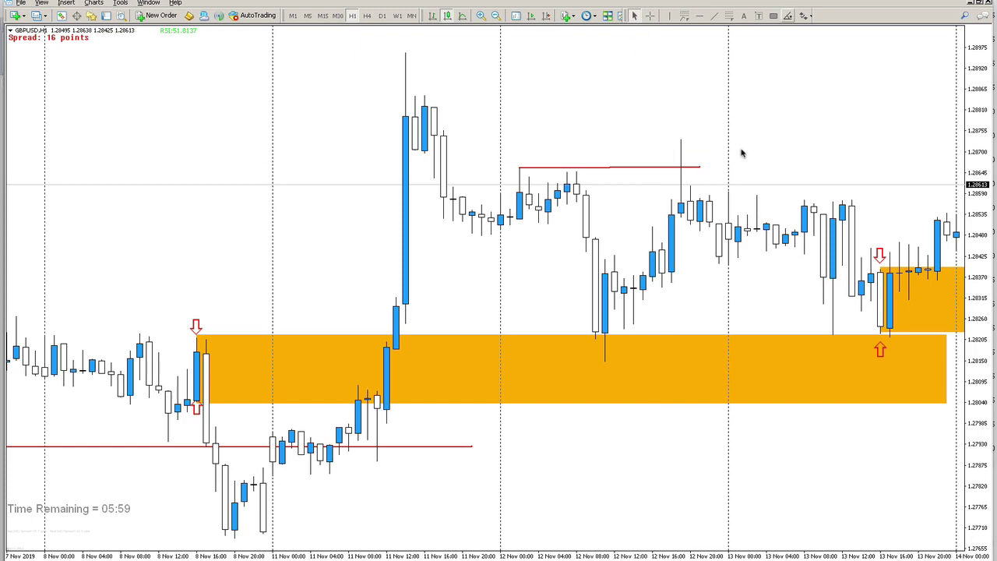
Add an orange supply zone near 1.2870–1.2885 above the line and mark the line with a red X.
click(772, 15)
drag(424, 156, 746, 97)
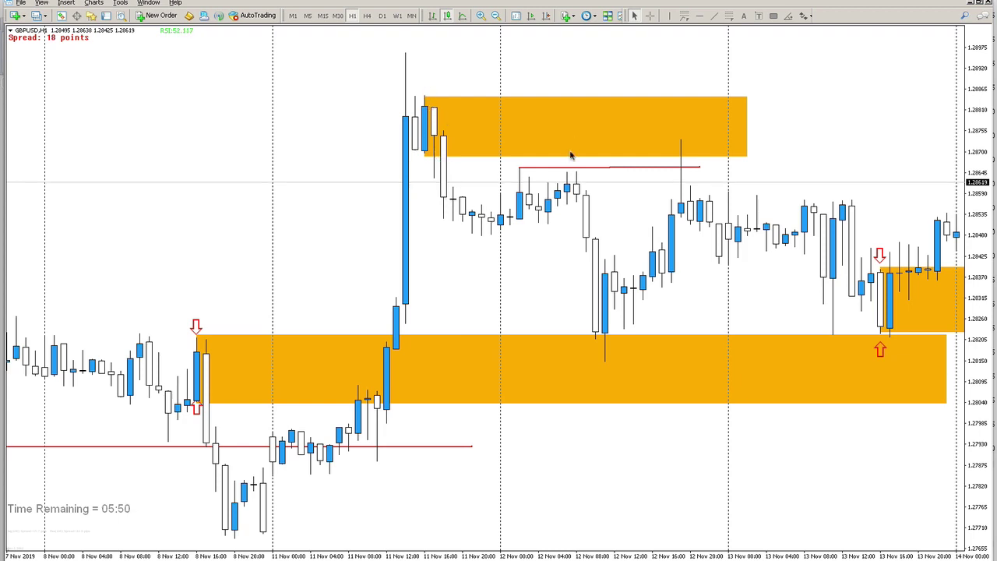
click(804, 16)
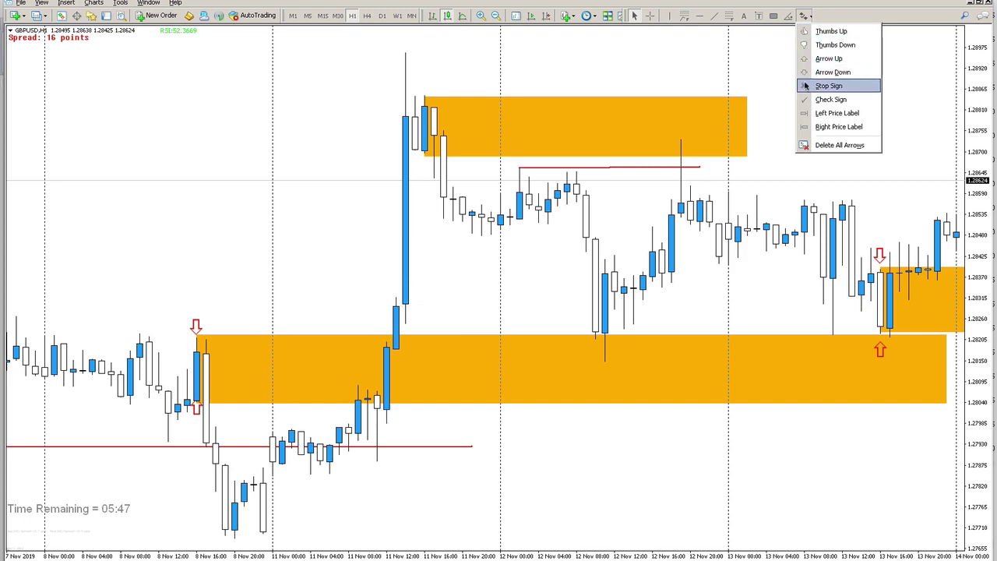
click(825, 87)
click(552, 160)
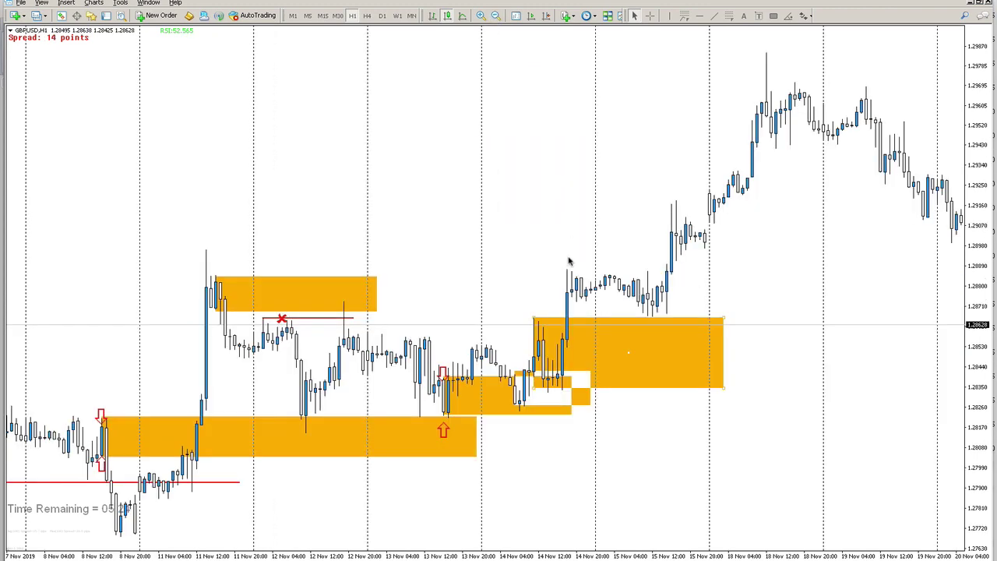
Return to late October and draw three orange zones over 21–24 Oct between about 1.289 and 1.298.
scroll(569, 262, up, 15)
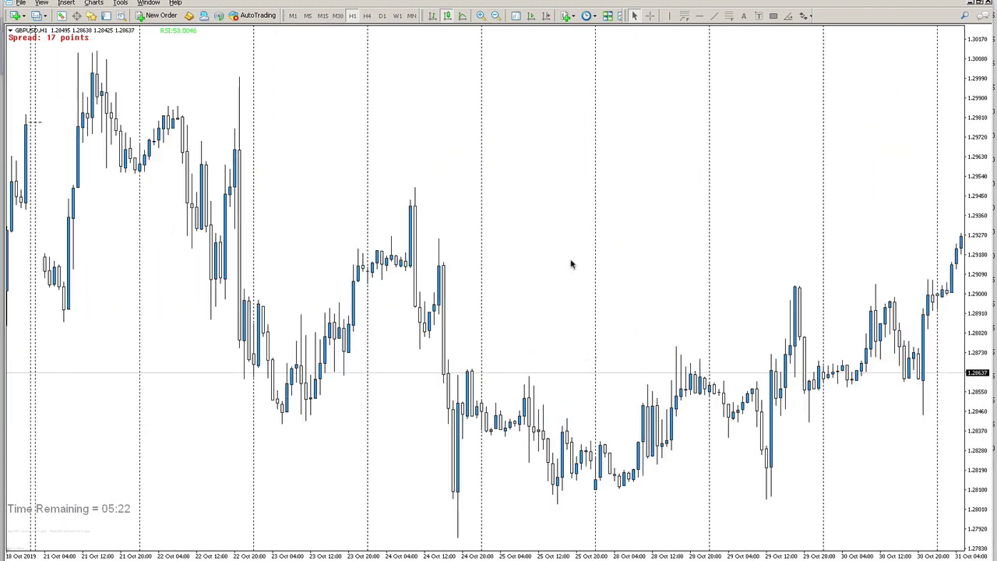
scroll(580, 267, up, 3)
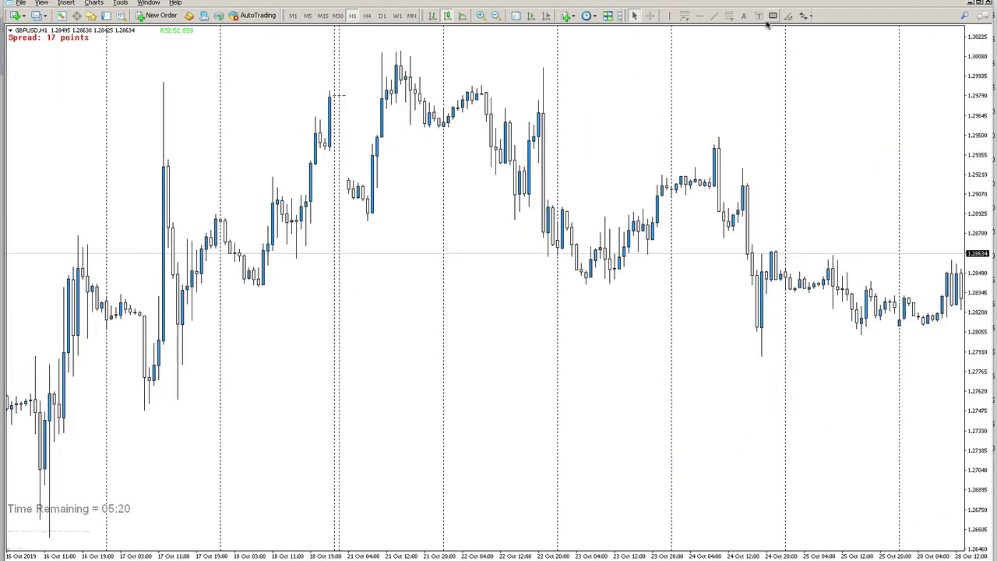
drag(537, 99, 780, 165)
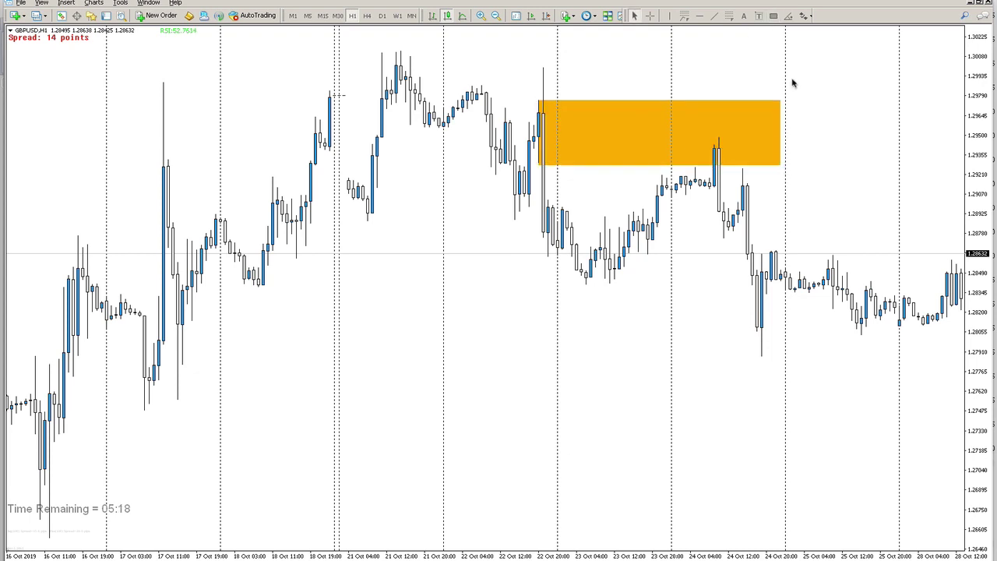
click(773, 17)
drag(716, 145, 767, 188)
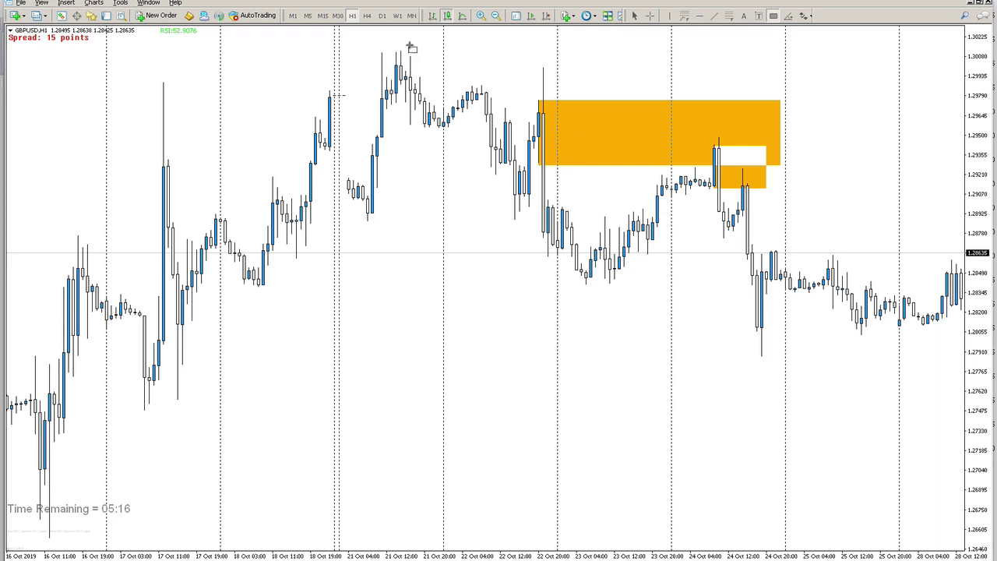
drag(371, 193, 755, 226)
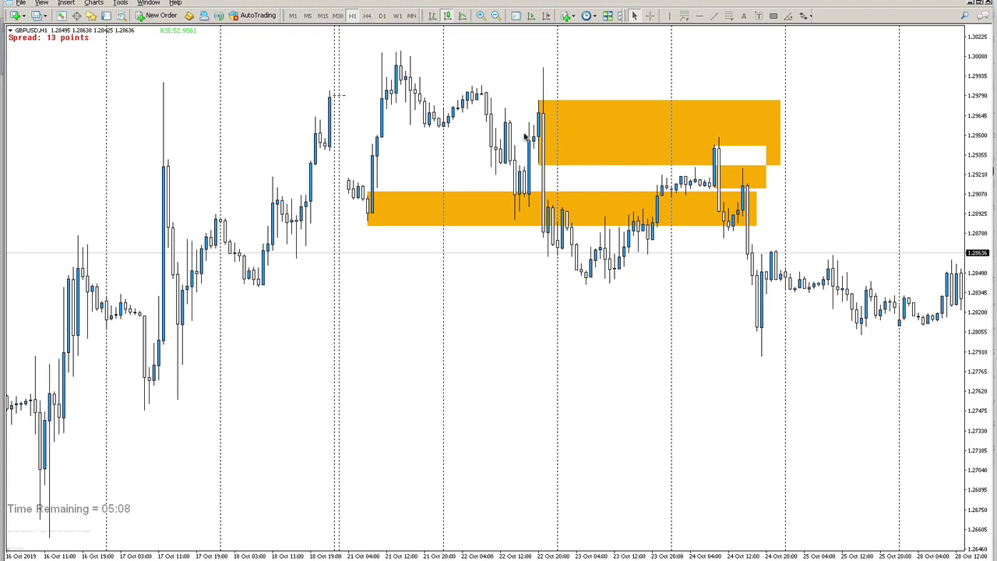
Draw red horizontal lines at the 23 Oct low near 1.2840 and the 22 Oct high near 1.2987.
scroll(524, 136, down, 6)
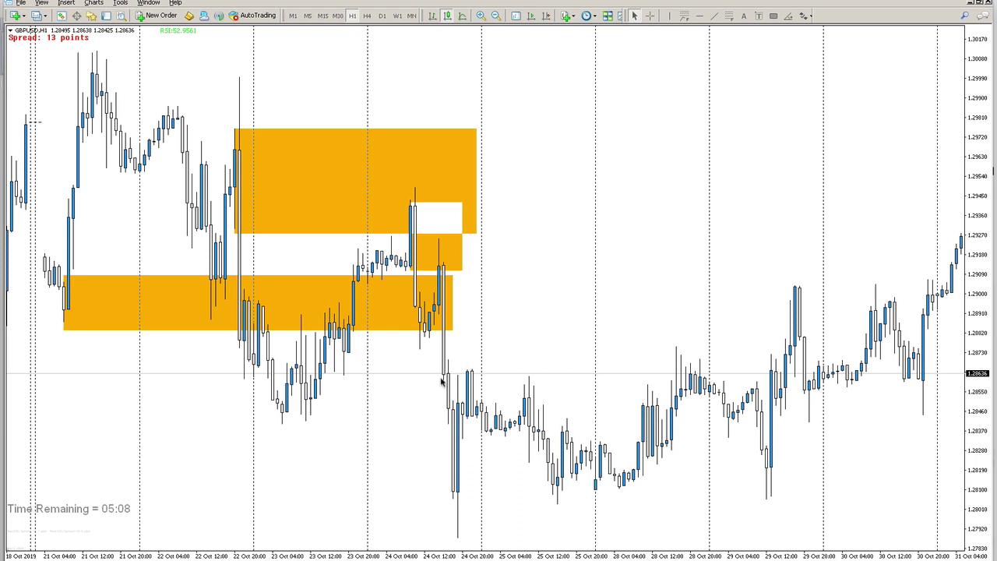
click(714, 16)
drag(282, 417, 609, 424)
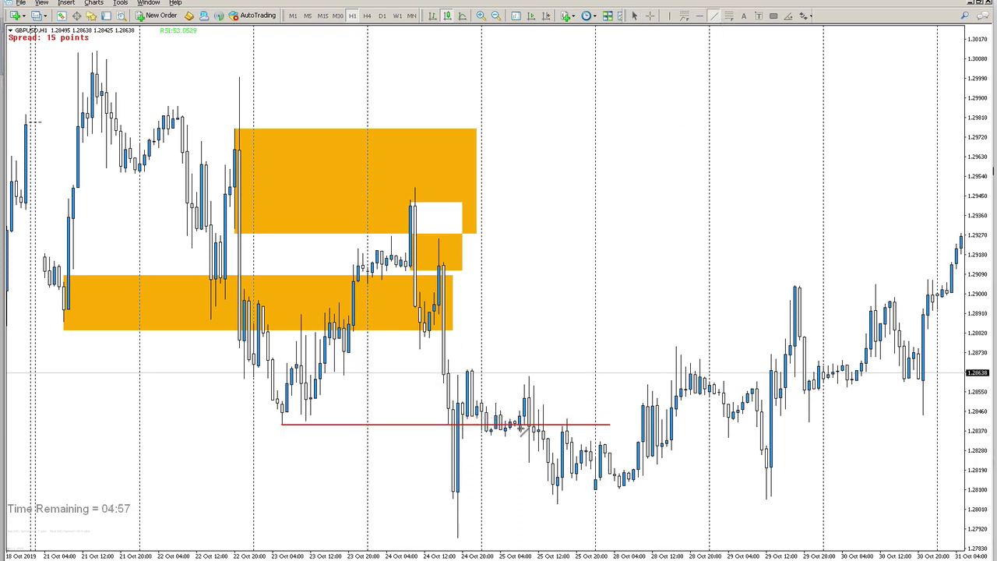
click(714, 16)
drag(163, 105, 291, 105)
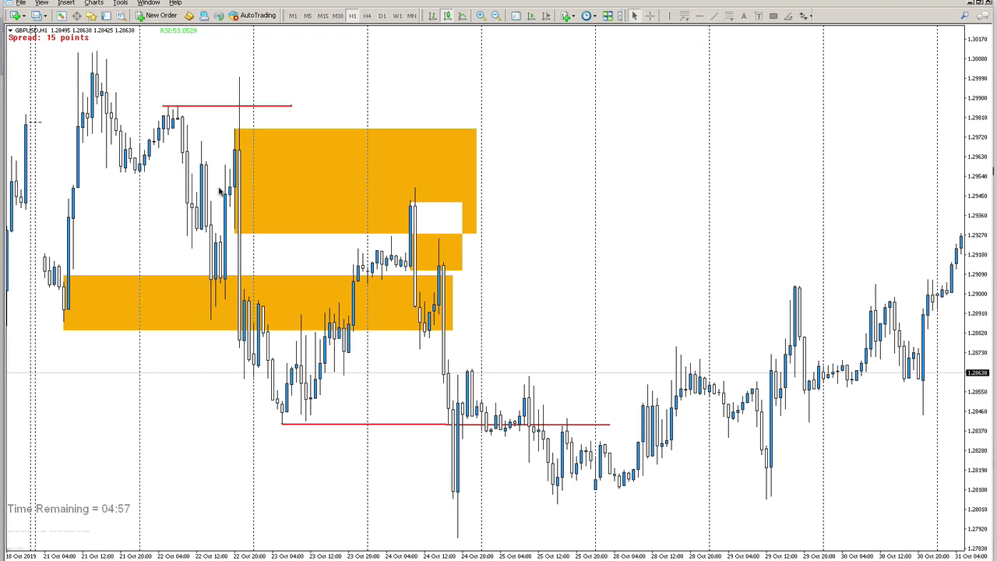
scroll(221, 130, up, 3)
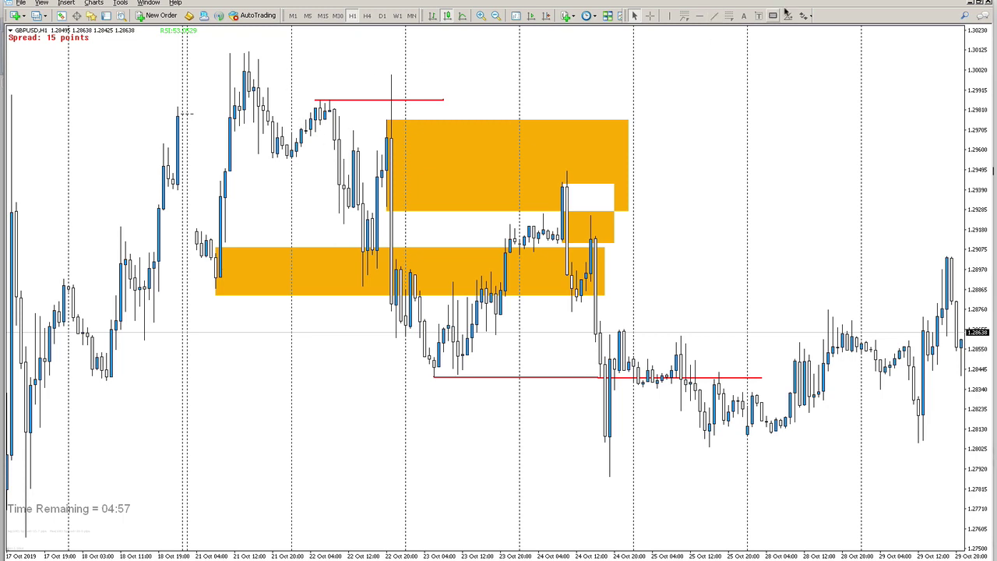
Place a check mark above the 22 Oct high line and draw a red diagonal line falling from it.
click(806, 16)
click(830, 99)
click(328, 78)
scroll(810, 125, down, 3)
click(712, 17)
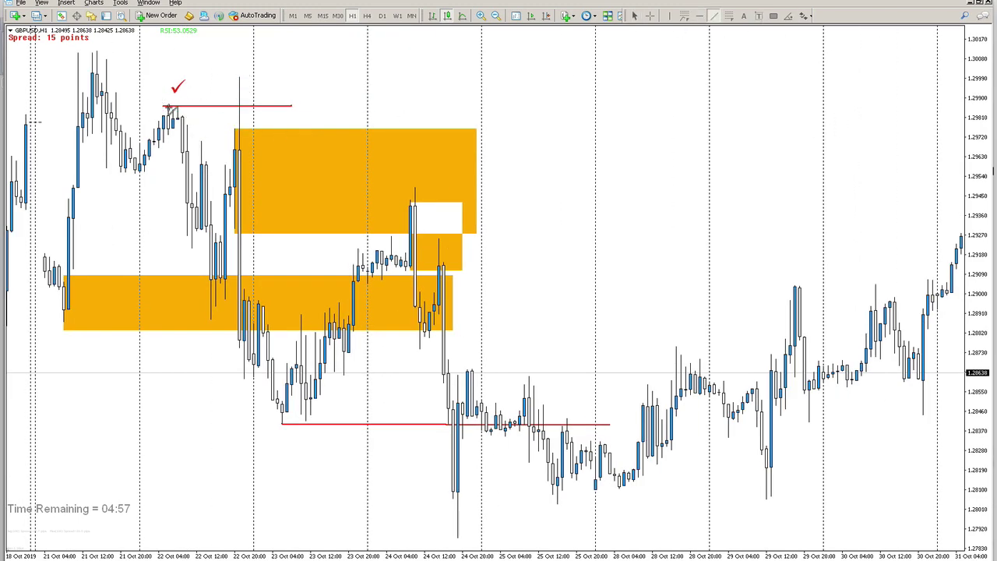
drag(239, 106, 329, 226)
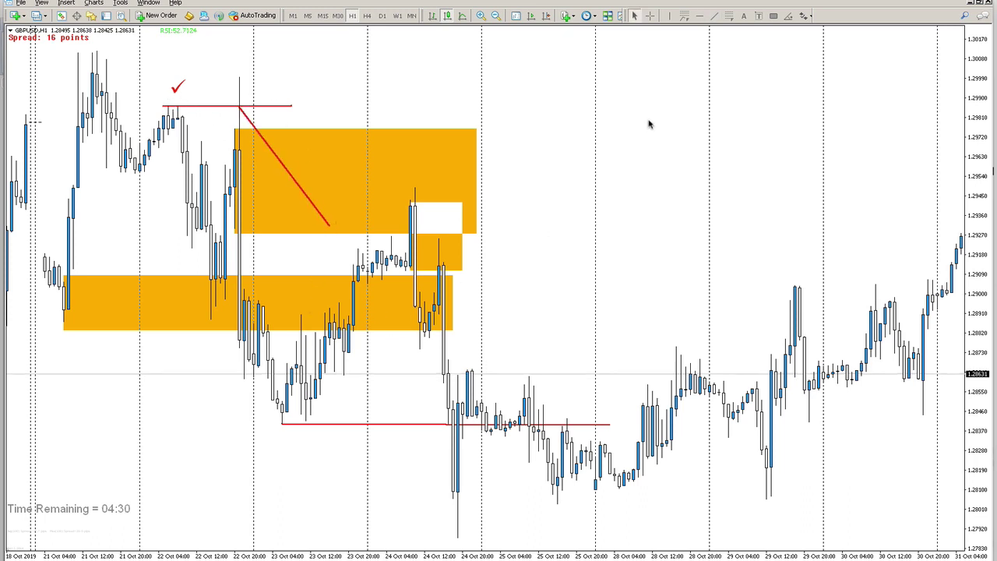
Draw a thin orange zone near 1.2855 across 29–30 Oct.
scroll(696, 256, down, 3)
click(773, 17)
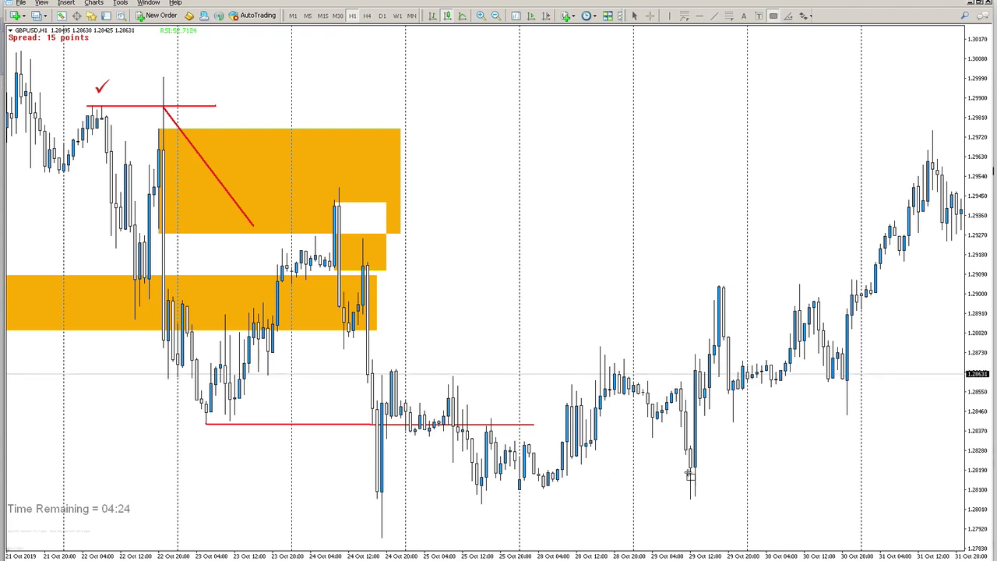
key(Escape)
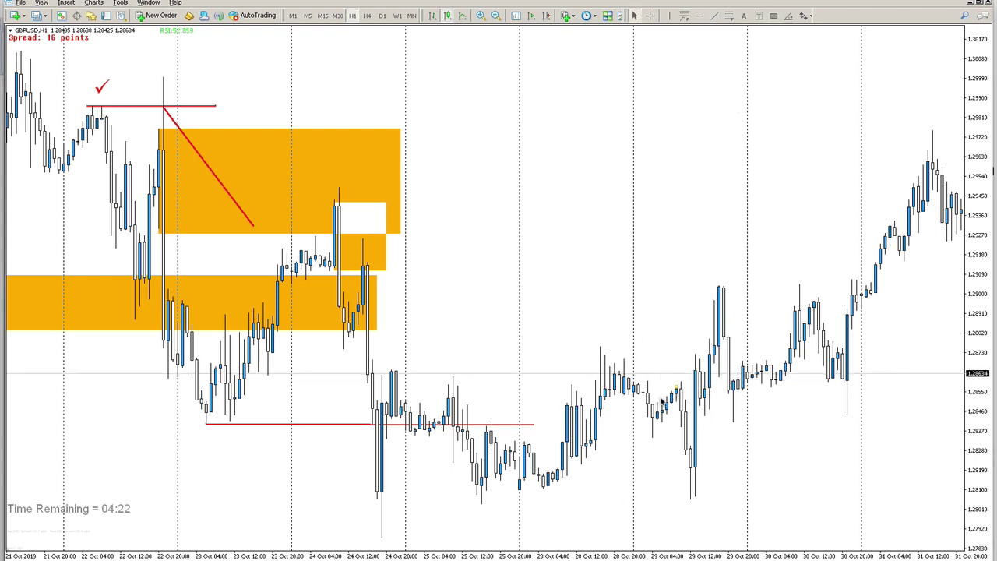
drag(676, 387, 907, 404)
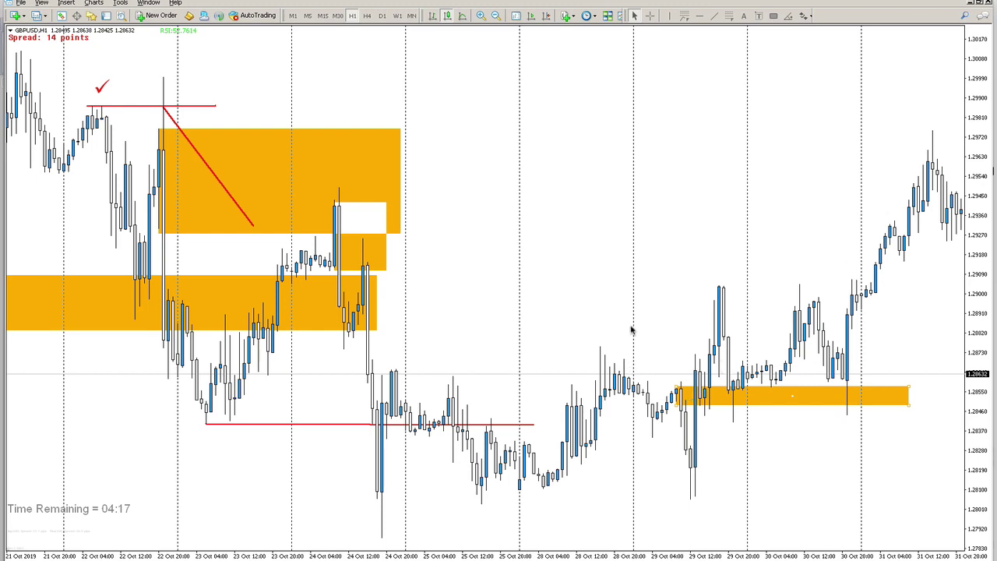
Draw a red line beside the existing zone, then delete it as unwanted.
click(713, 15)
scroll(668, 170, down, 3)
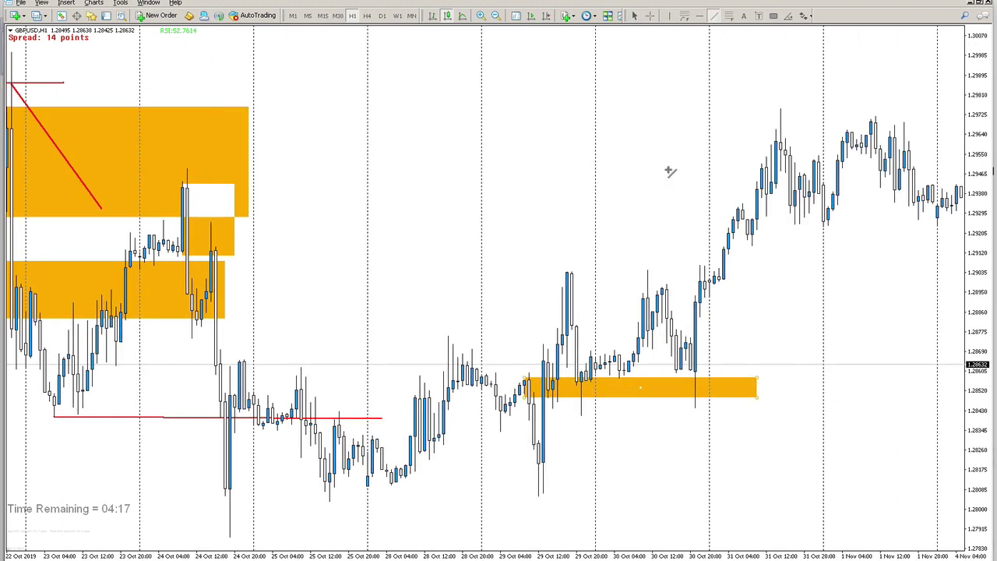
scroll(668, 169, down, 5)
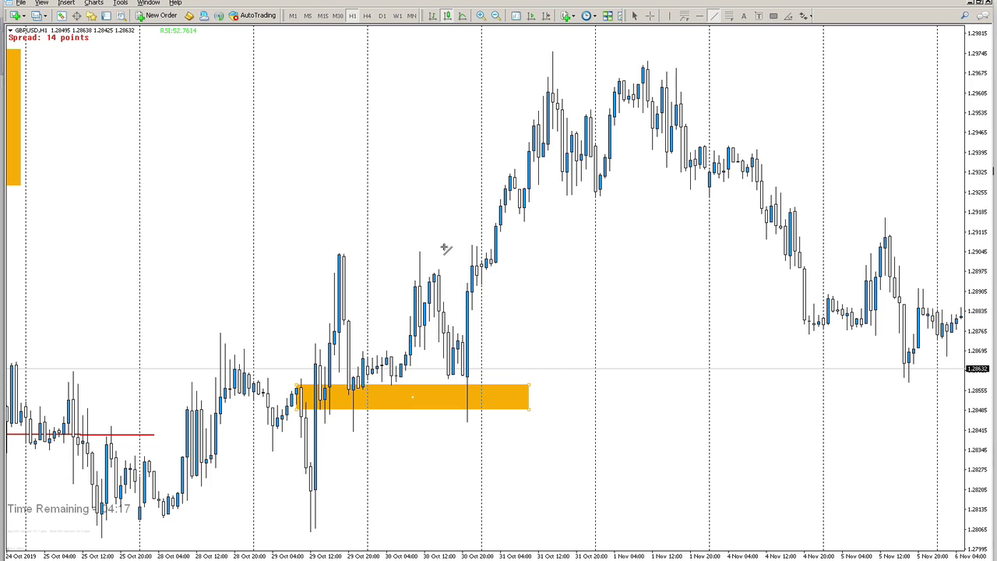
drag(394, 359, 526, 366)
right_click(526, 366)
click(549, 400)
Draw orange zones near 1.2925–1.2945 over 1–4 Nov and 1.2898–1.2920 over 4–5 Nov.
click(773, 16)
drag(391, 356, 548, 379)
scroll(550, 178, down, 3)
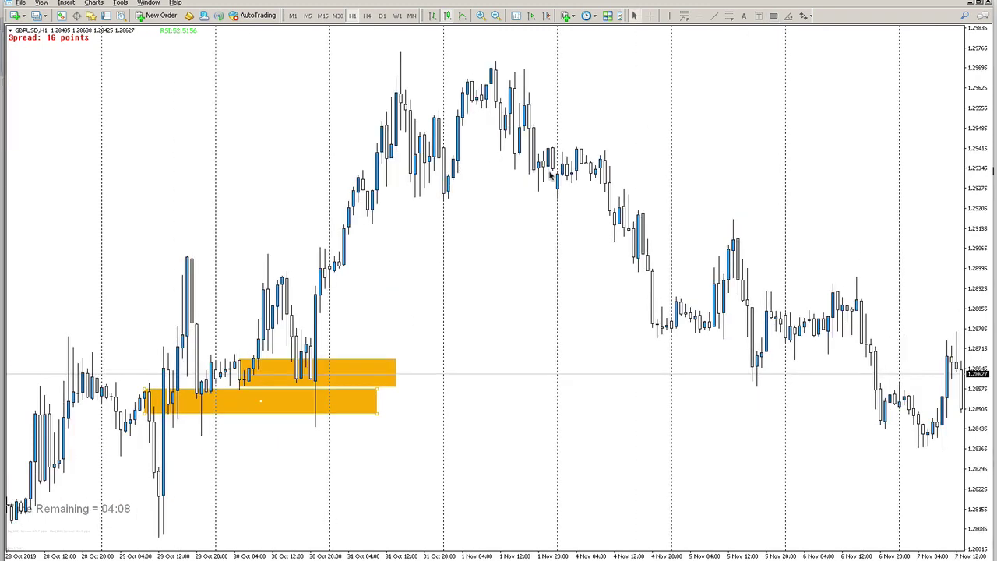
scroll(550, 177, down, 3)
click(772, 16)
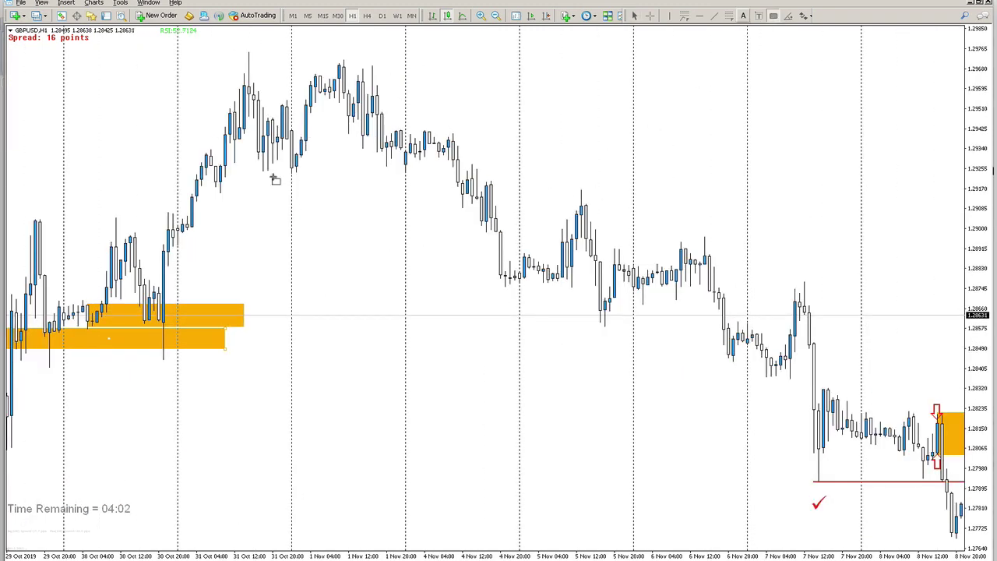
drag(294, 131, 507, 176)
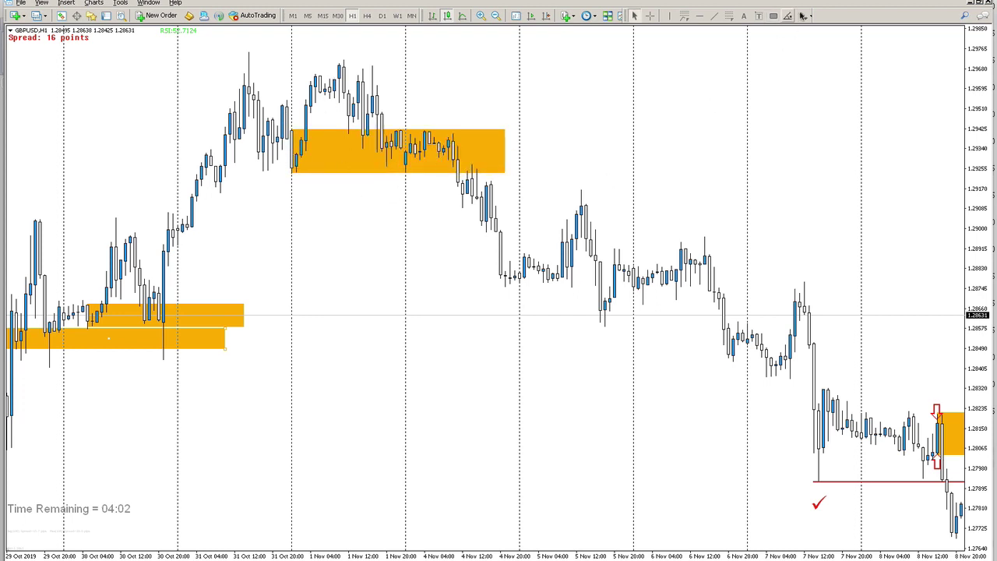
click(773, 16)
drag(486, 181, 557, 213)
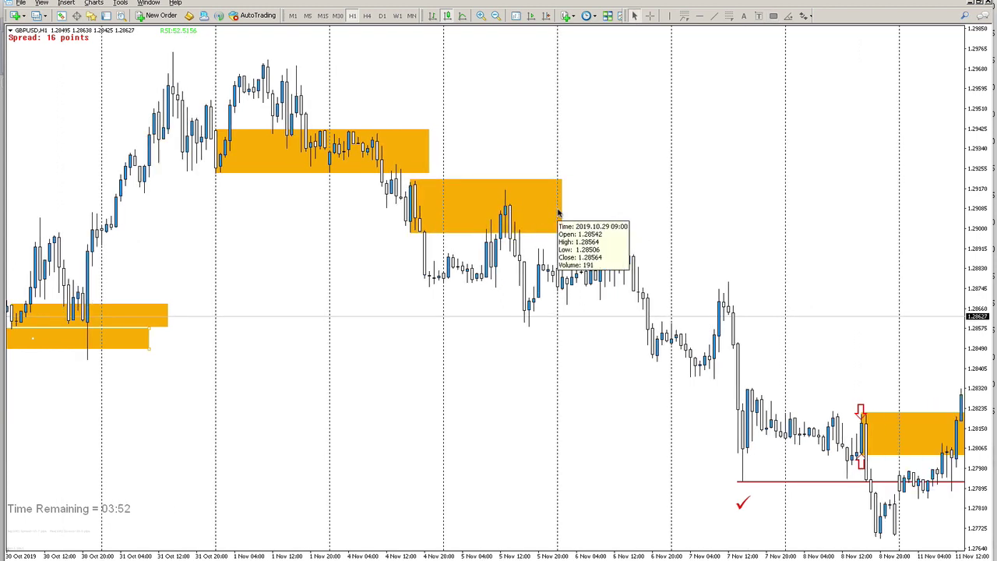
Scroll to late November, draw a red line at the 26–27 Nov lows and an orange 22–27 Nov demand zone.
scroll(556, 250, down, 10)
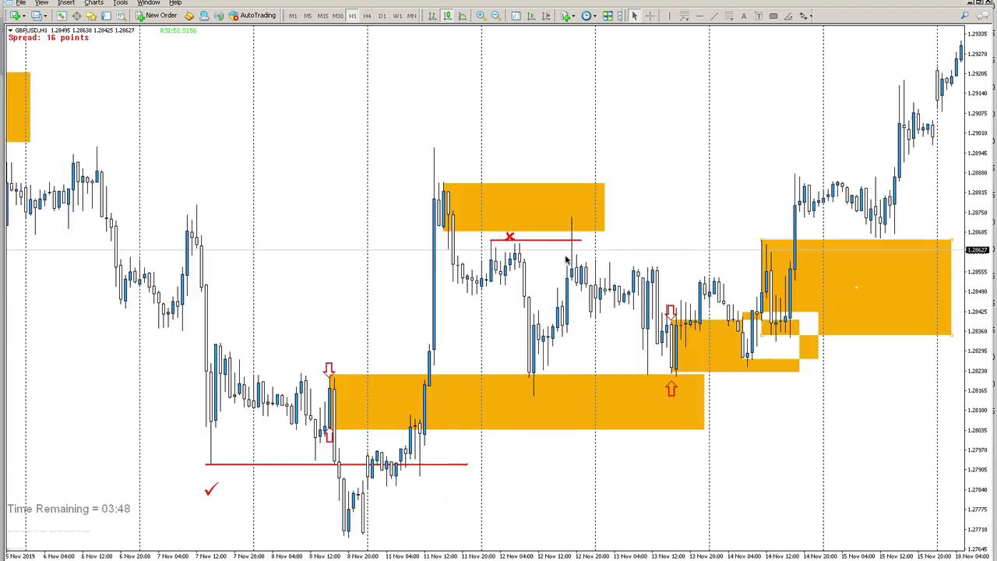
scroll(568, 260, down, 6)
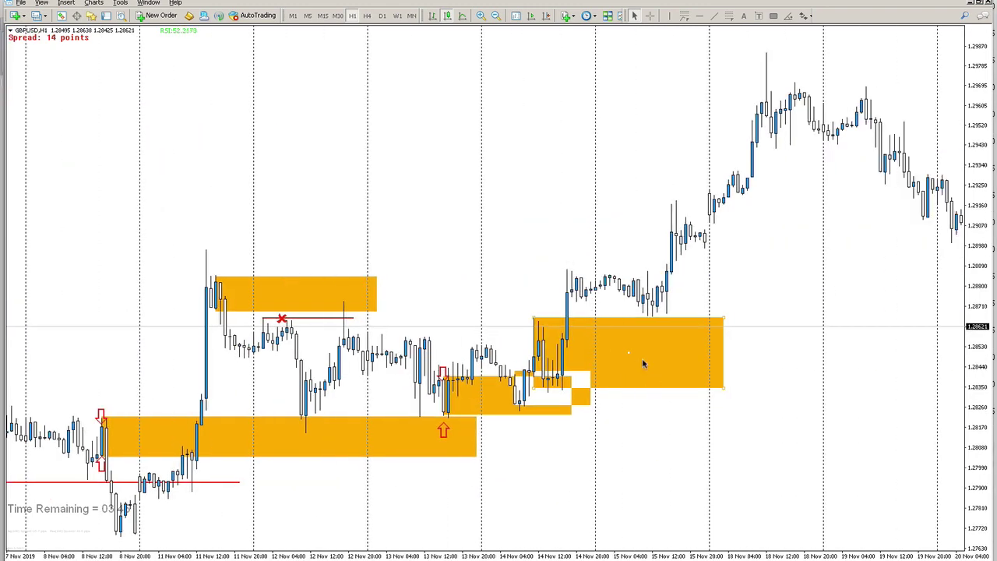
scroll(622, 323, down, 4)
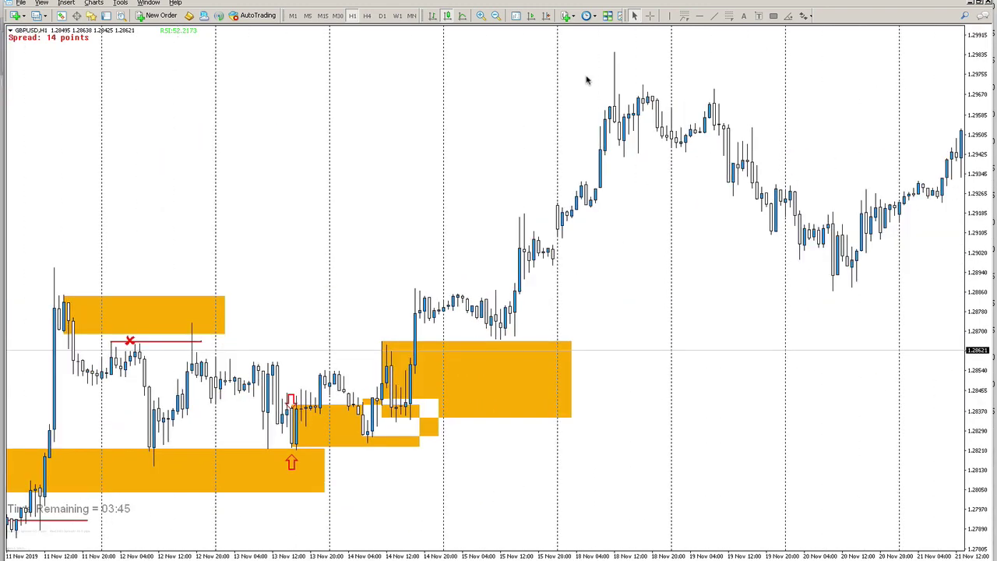
scroll(372, 311, down, 12)
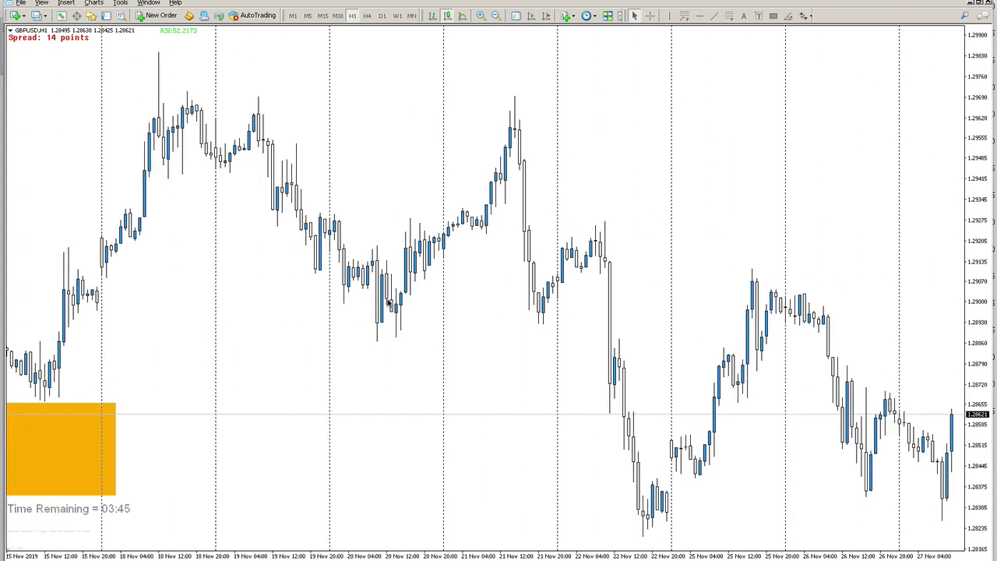
click(712, 16)
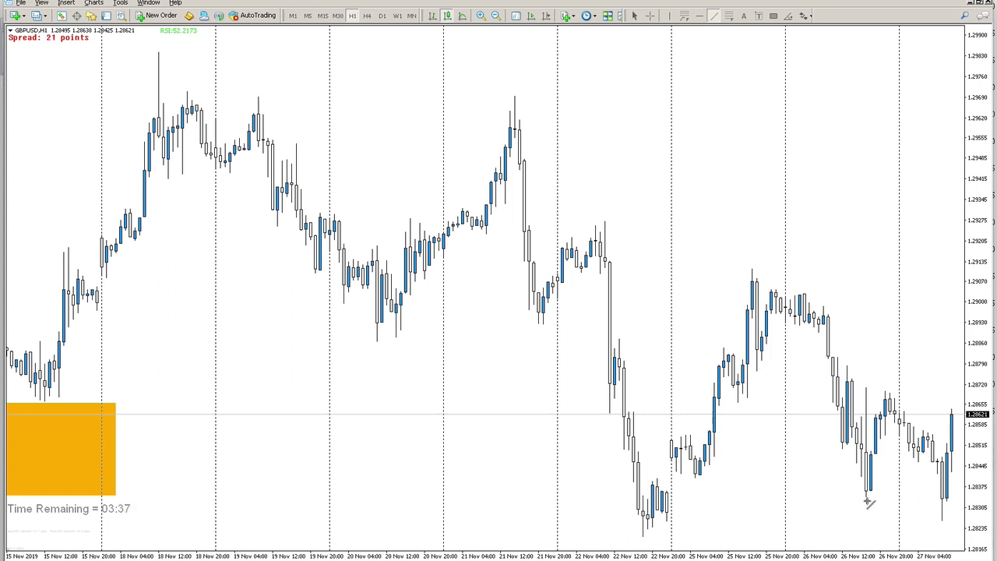
drag(948, 496, 866, 496)
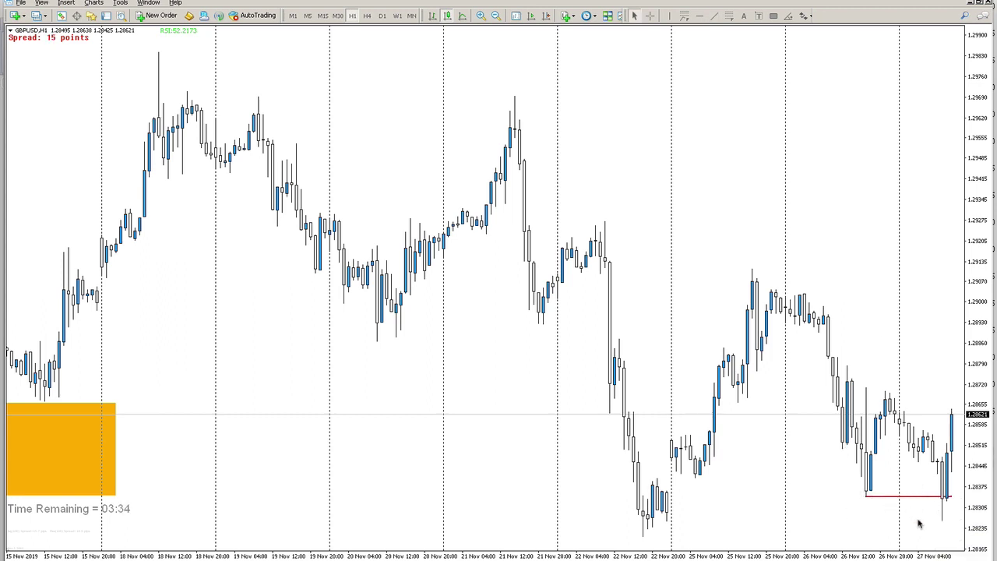
click(774, 17)
drag(667, 493, 956, 520)
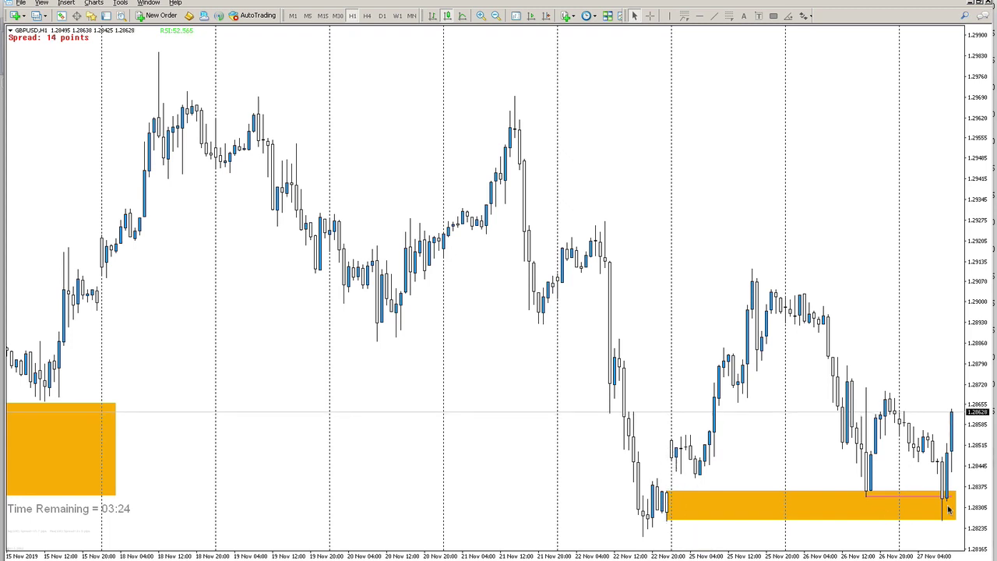
Draw a red line near 1.2868 at the 26 Nov high and measure the move up from the zone.
click(714, 15)
drag(885, 390, 962, 391)
click(649, 15)
drag(927, 508, 948, 390)
click(773, 16)
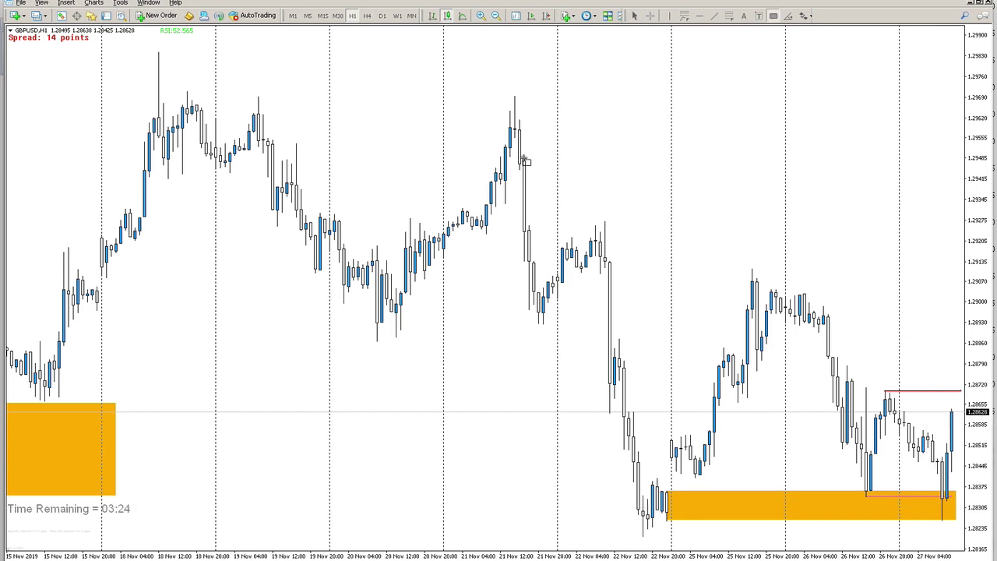
Draw tall orange zones over the 21 Nov peak and the 22 Nov sell-off.
drag(512, 129, 543, 310)
click(771, 16)
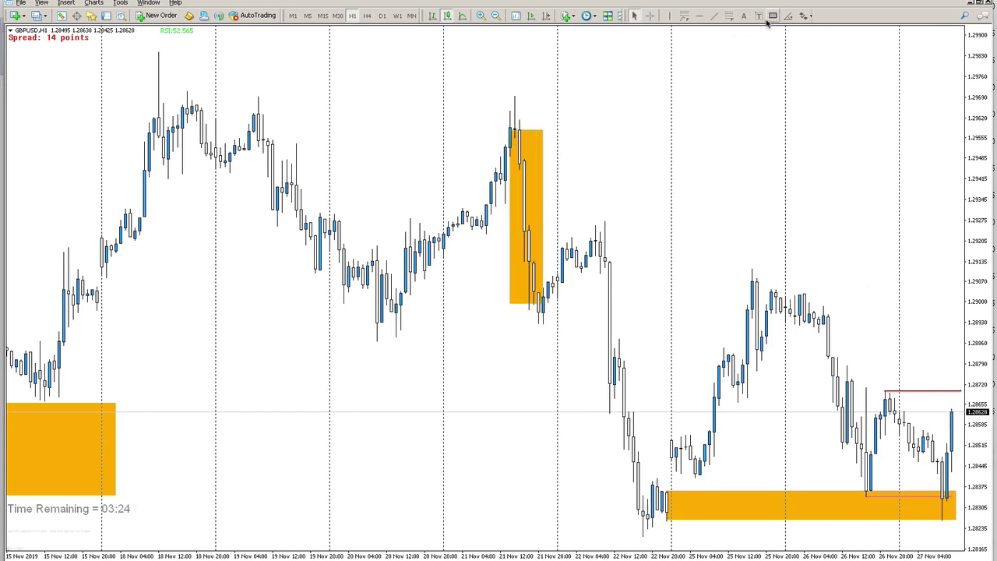
drag(603, 248, 646, 495)
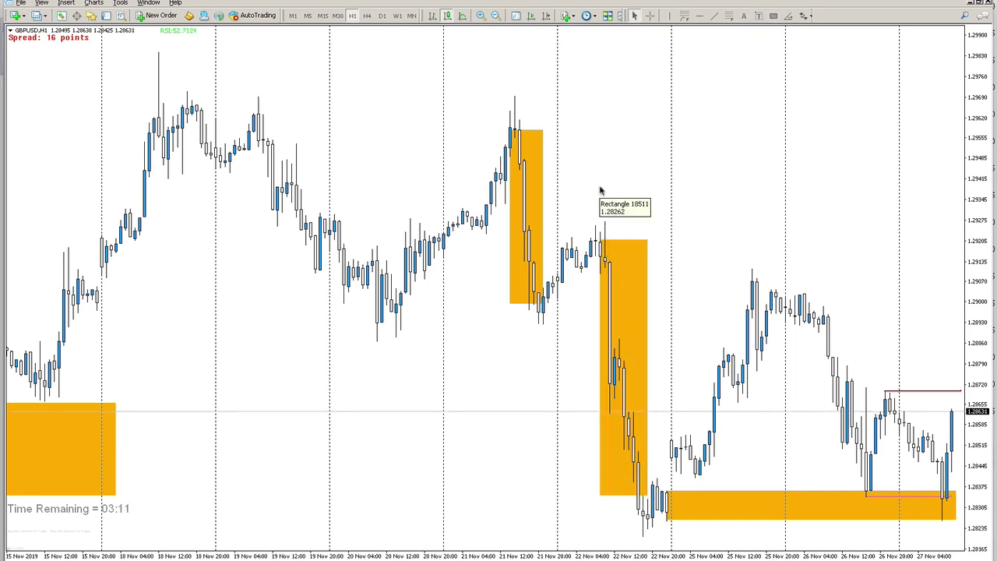
Add orange zones along the 21–22 Nov highs and from 22 to 25 Nov, then view GBPUSD on Daily.
click(772, 16)
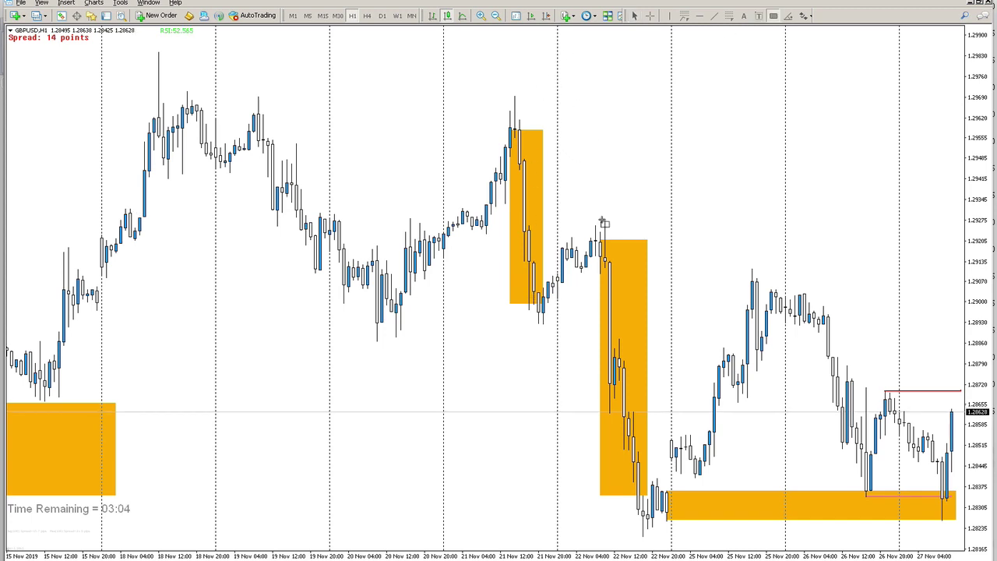
drag(481, 216, 632, 232)
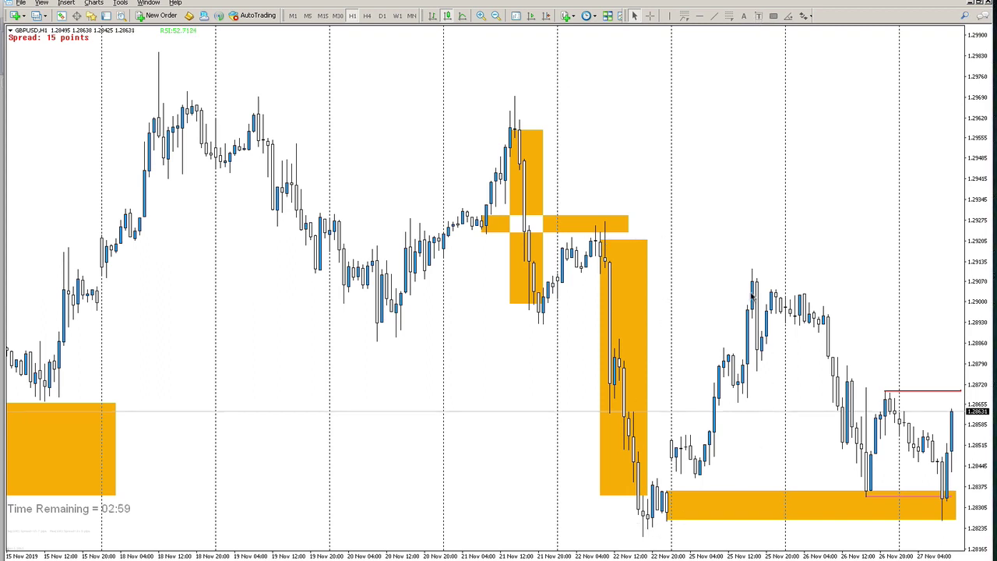
click(774, 16)
drag(590, 266, 823, 236)
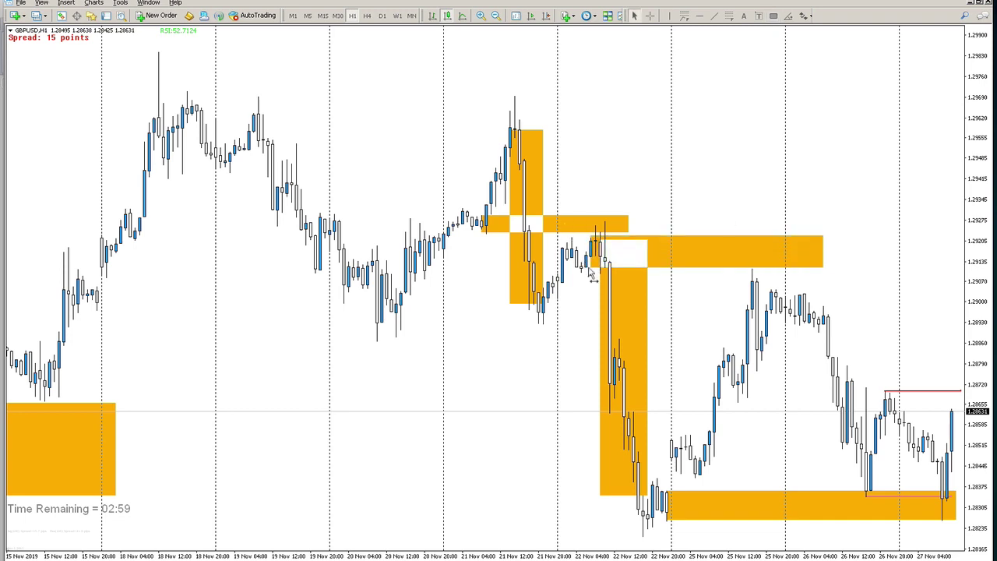
drag(590, 269, 586, 267)
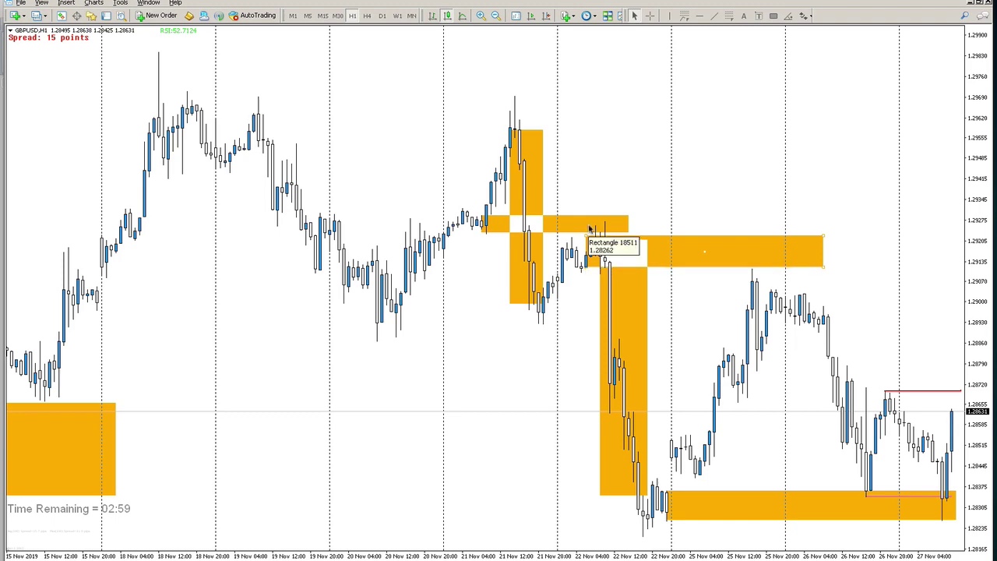
click(382, 15)
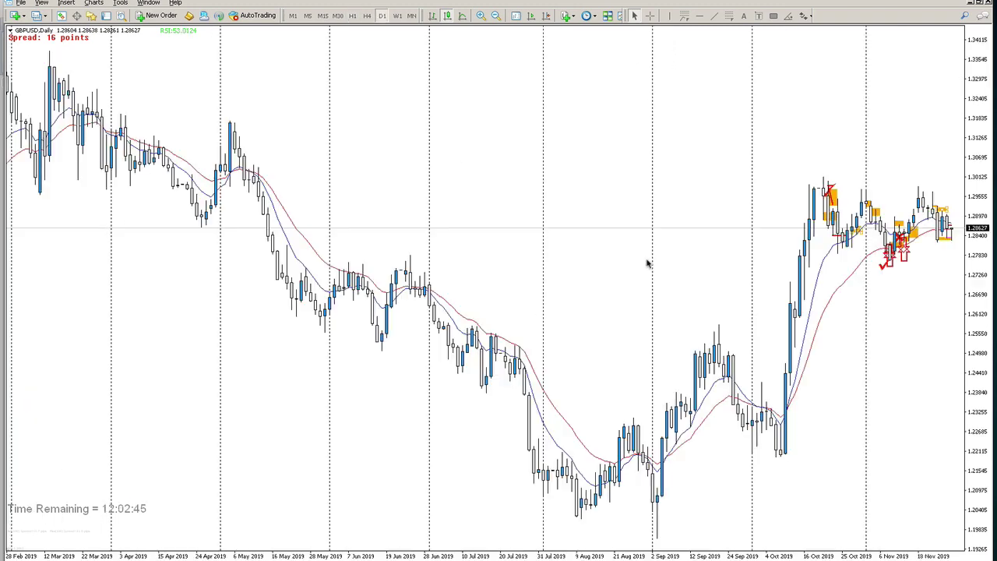
click(772, 15)
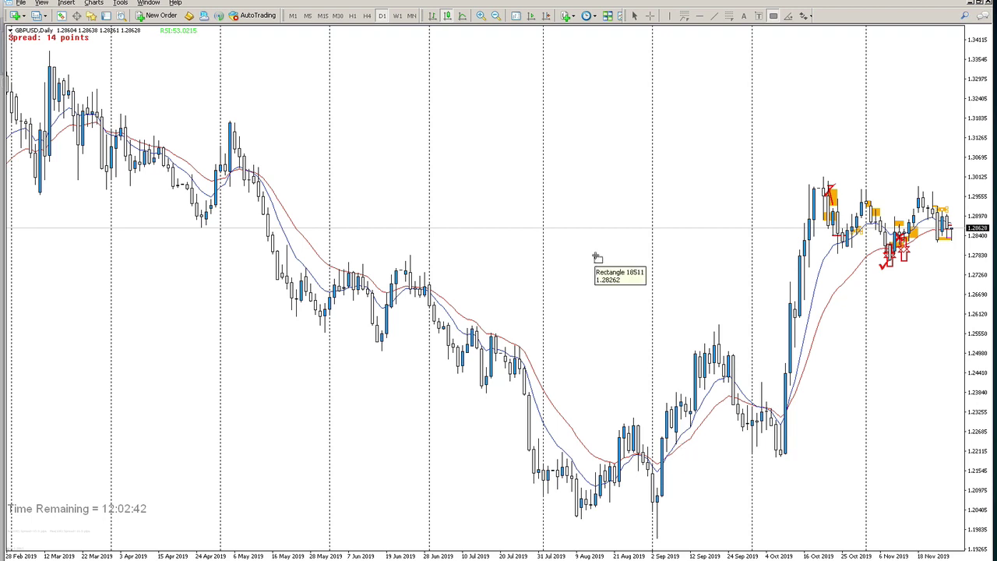
drag(654, 460, 832, 537)
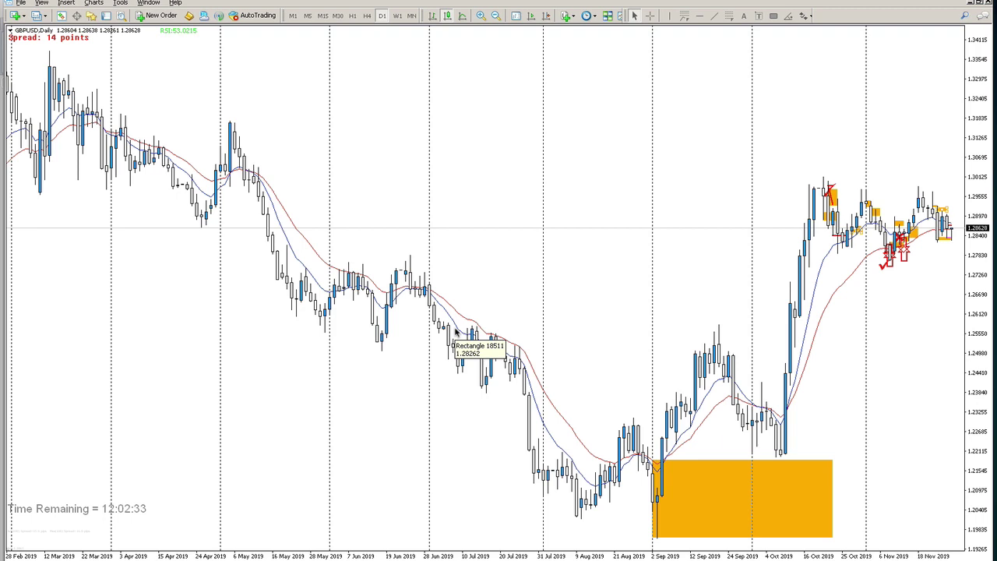
right_click(830, 464)
click(858, 501)
click(491, 16)
click(482, 16)
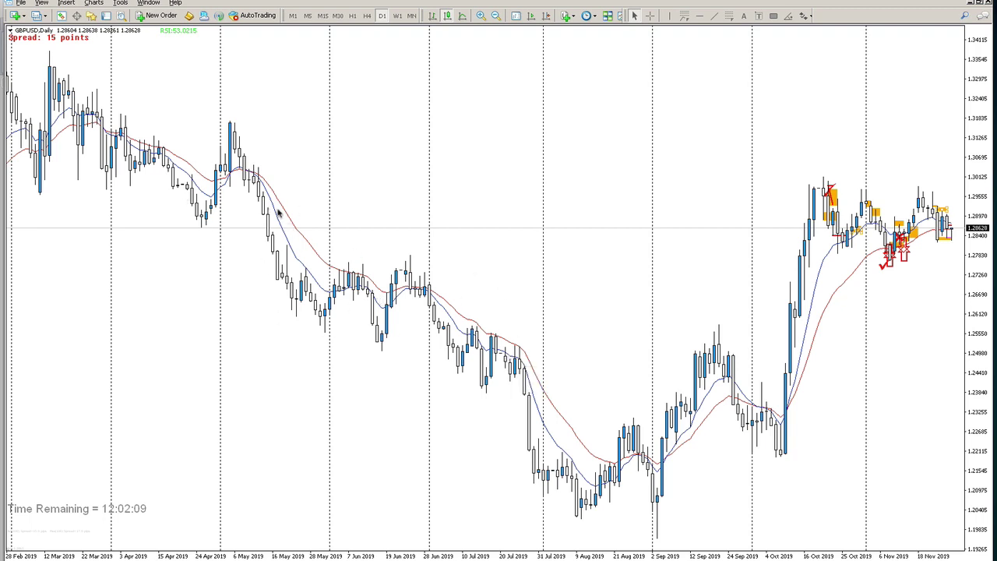
scroll(536, 406, up, 3)
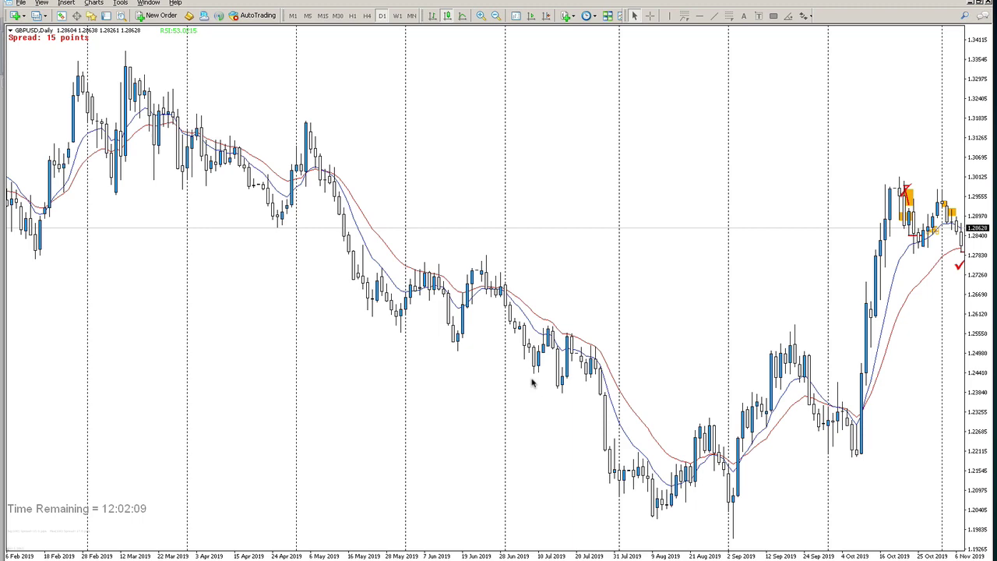
scroll(533, 379, up, 6)
scroll(533, 378, down, 9)
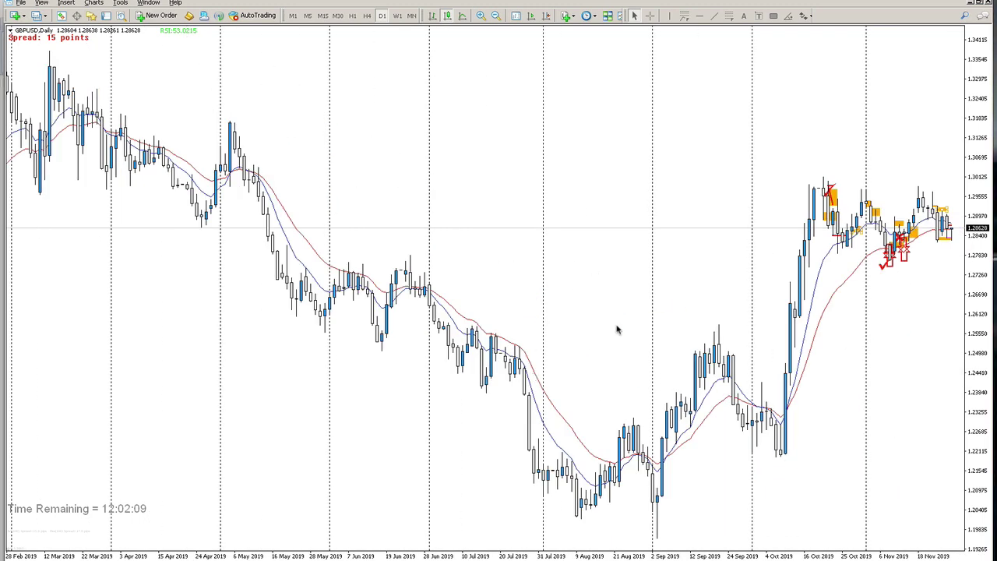
Mark an orange zone over the September–October base and a red line along the Aug–Sept lows.
click(774, 15)
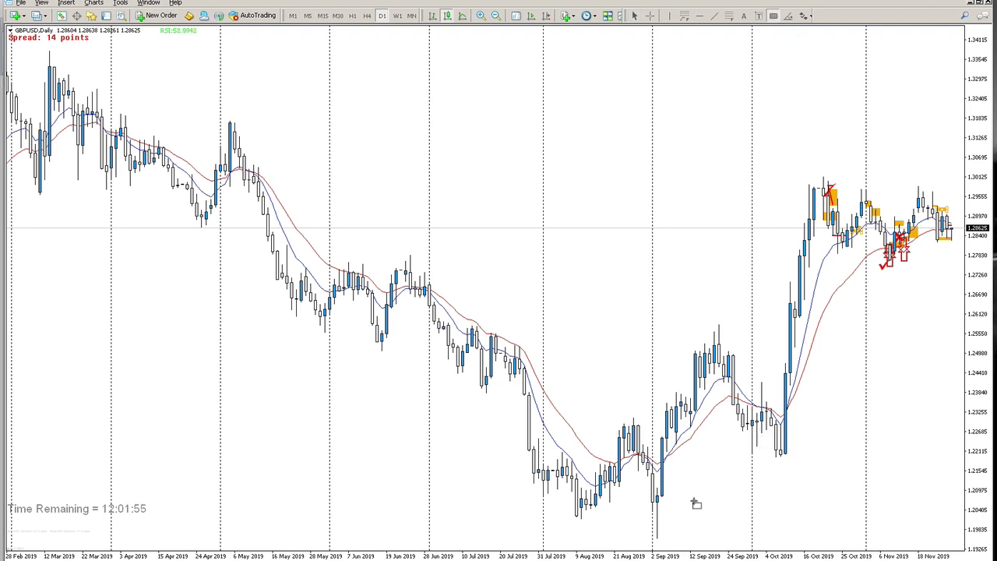
drag(632, 418, 827, 452)
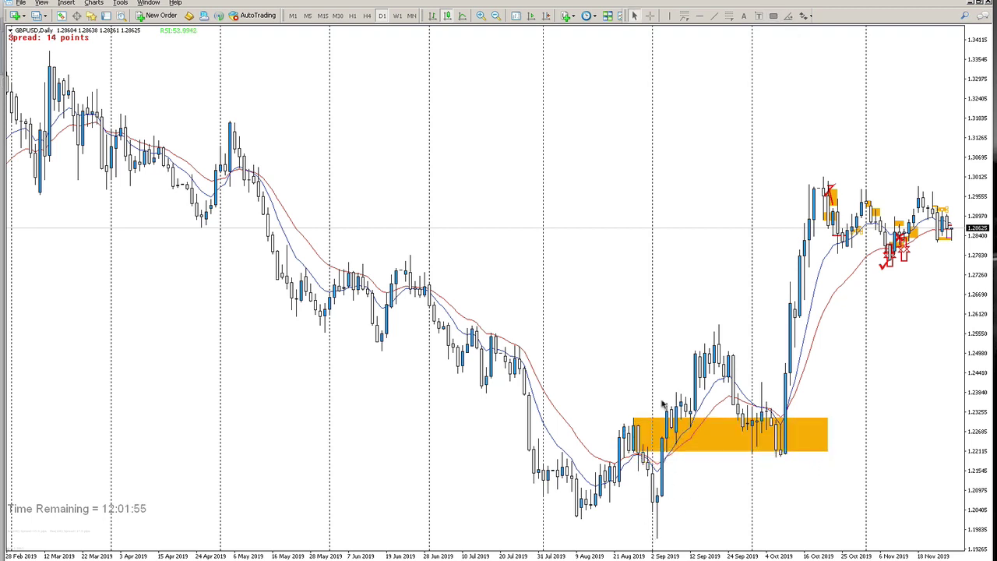
click(713, 15)
drag(704, 516, 579, 516)
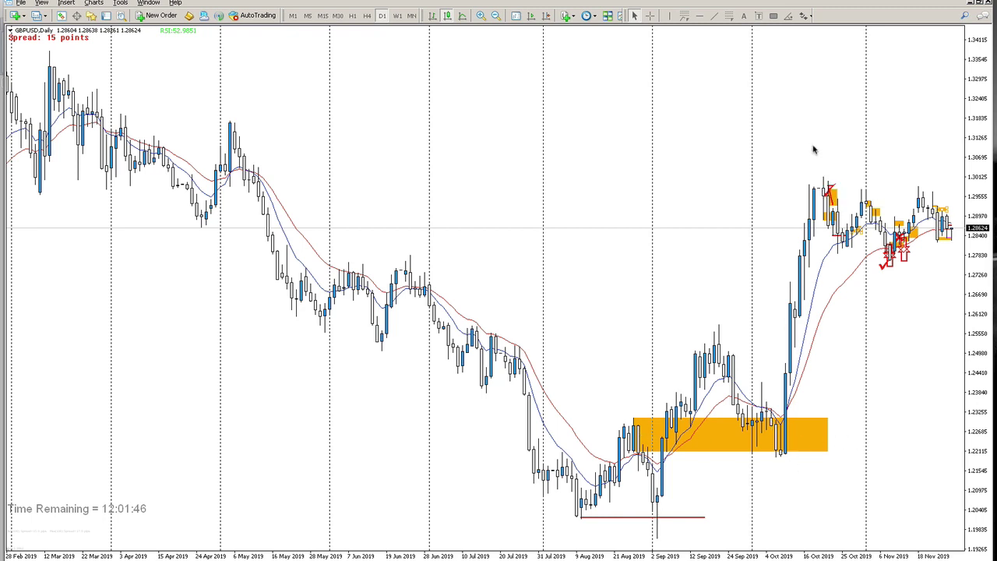
Draw red lines at the mid-July and late-June highs, and a wide orange supply zone from the May high.
click(650, 15)
drag(808, 430, 822, 184)
click(713, 15)
drag(472, 328, 761, 328)
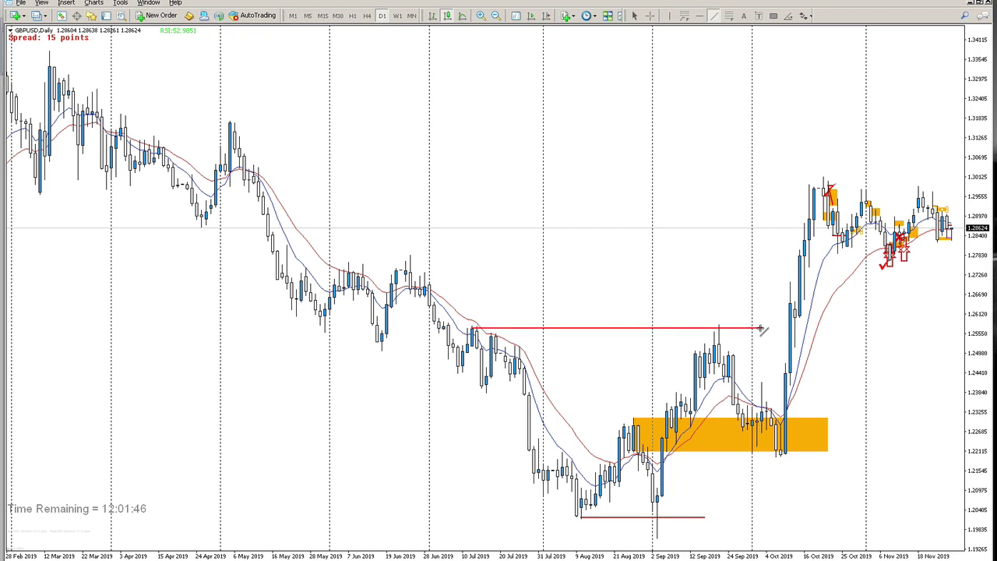
drag(409, 256, 776, 255)
click(772, 17)
mouse_move(233, 188)
mouse_down()
mouse_move(896, 127)
mouse_move(899, 118)
mouse_up()
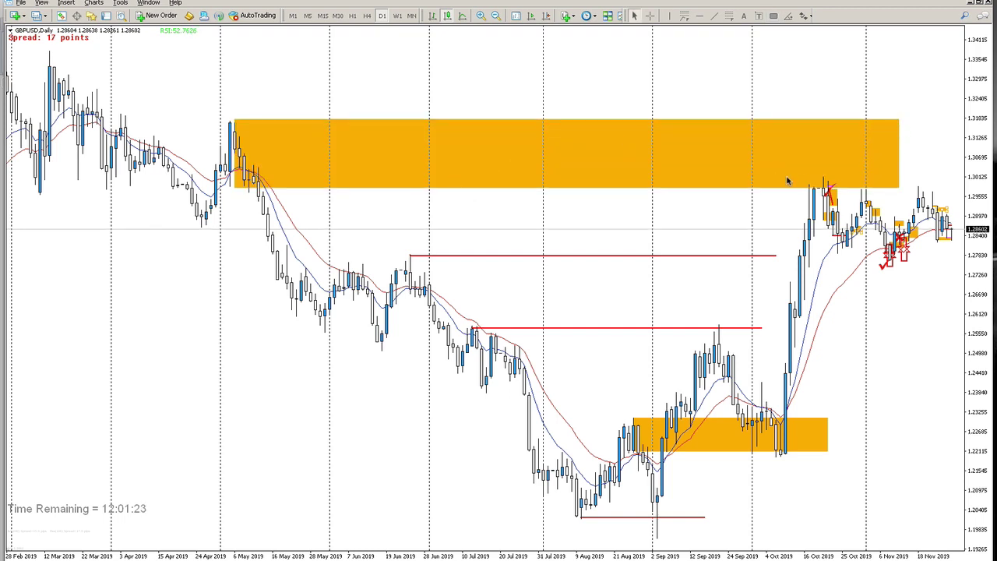